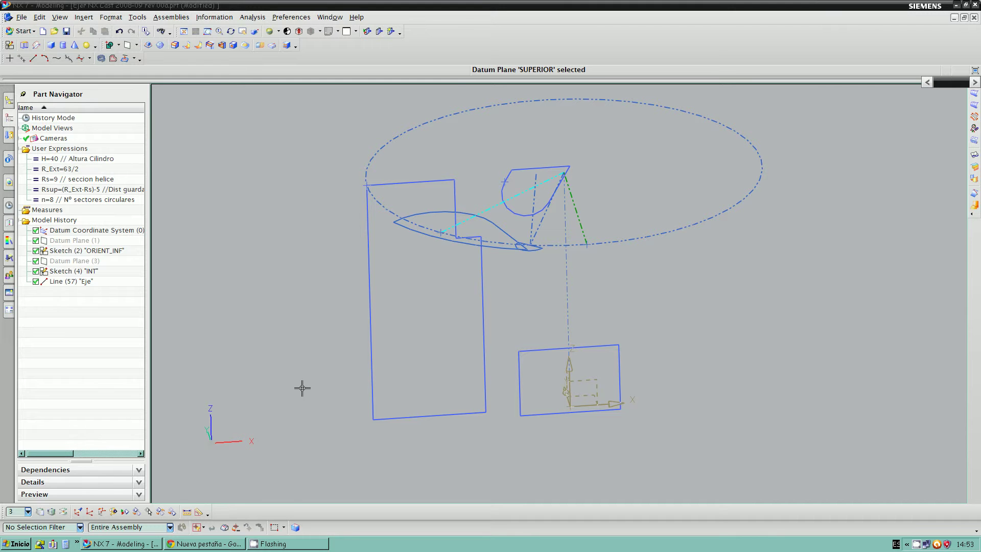
Step: Hide the absolute datum coordinate system
middle_click_drag(302, 388, 321, 394)
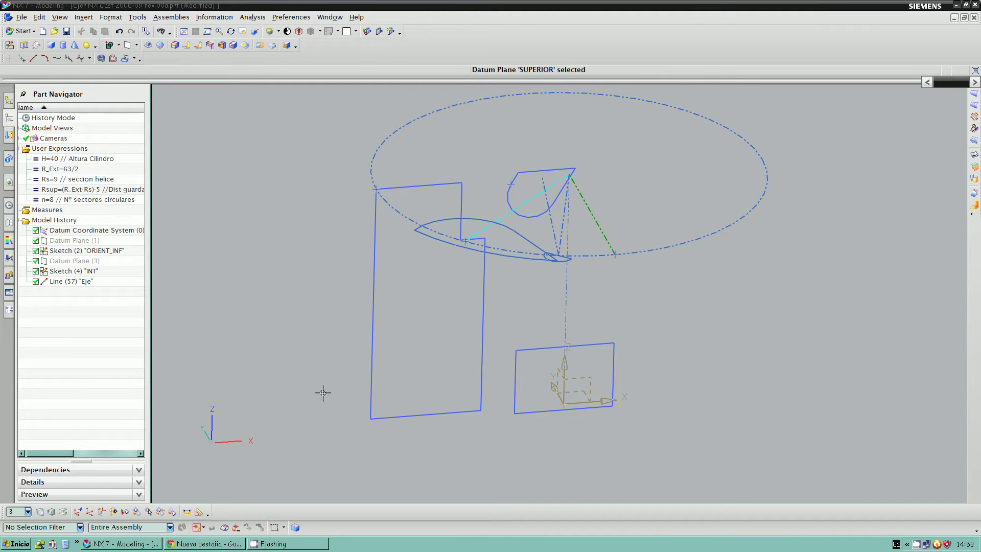
left_click(79, 512)
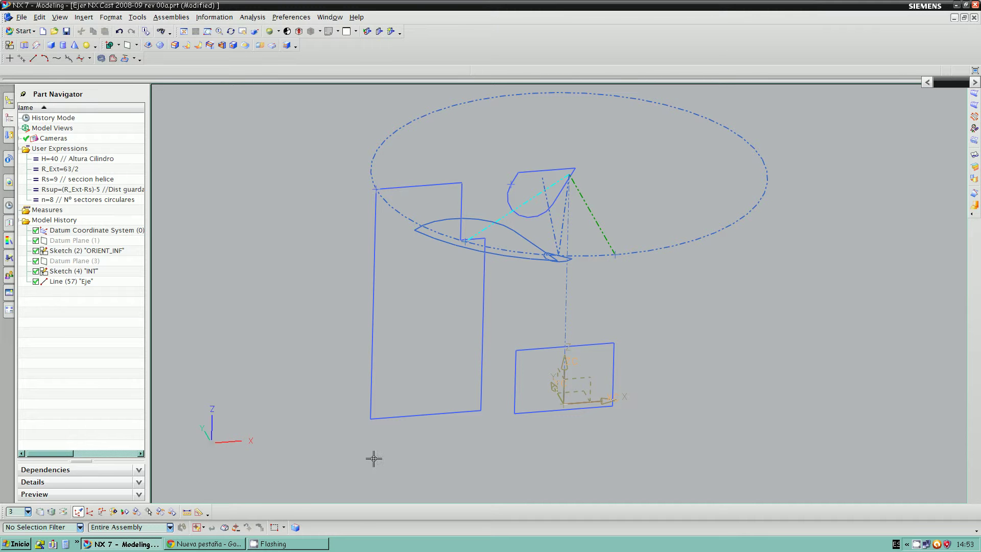
left_click(57, 230)
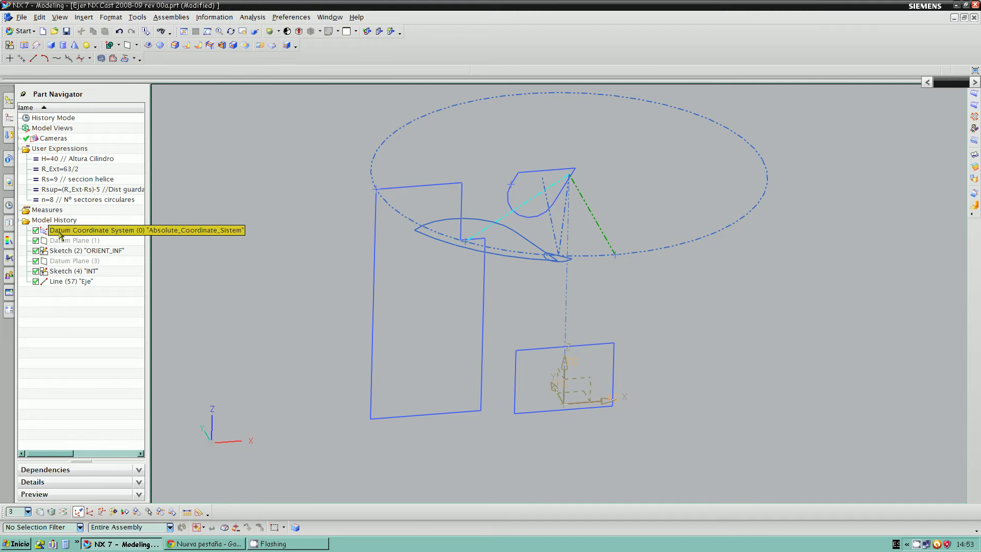
right_click(61, 231)
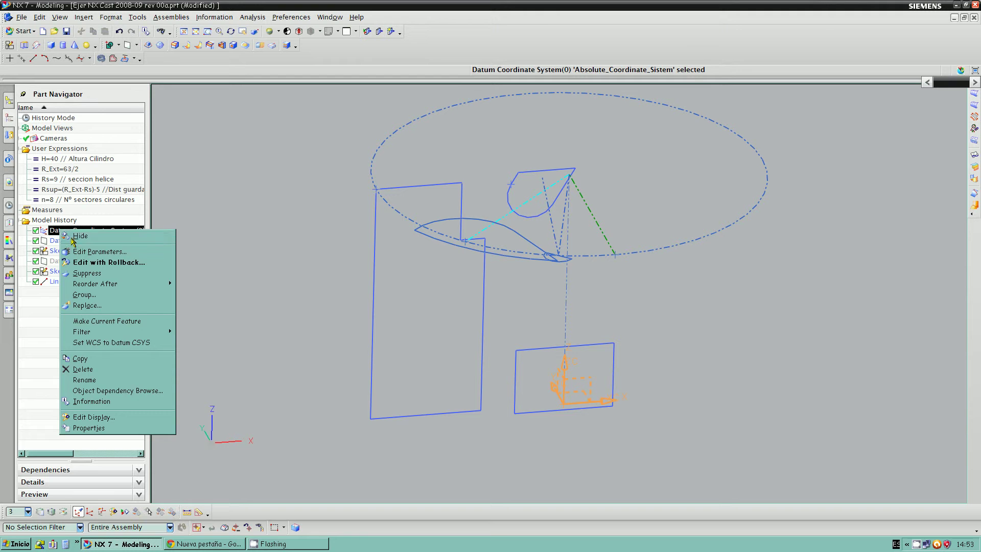
left_click(79, 236)
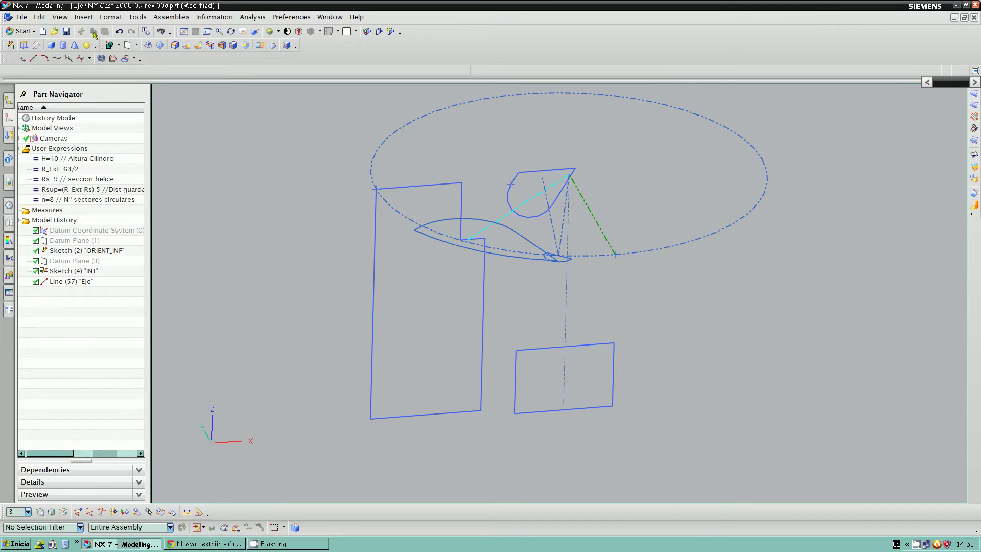
left_click(83, 17)
mouse_move(102, 41)
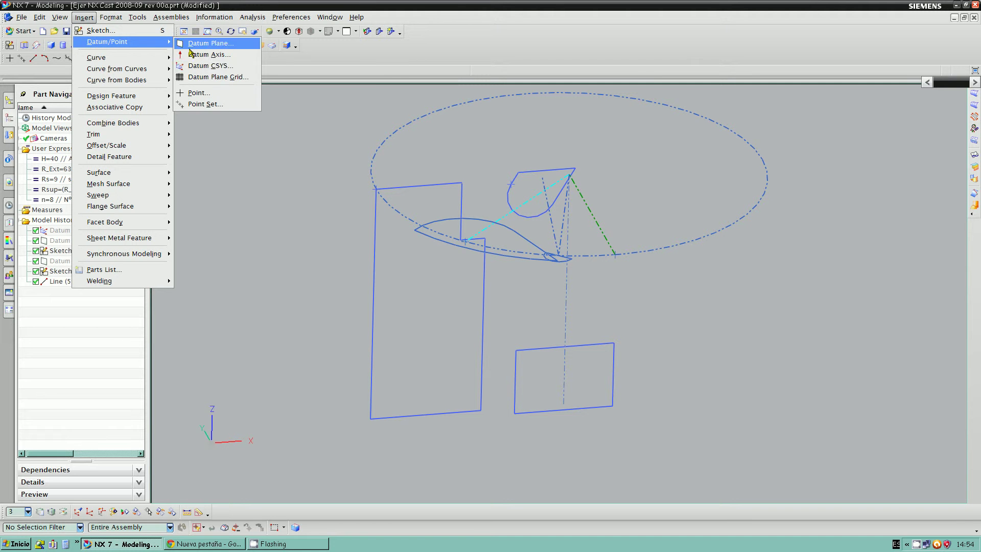
left_click(209, 67)
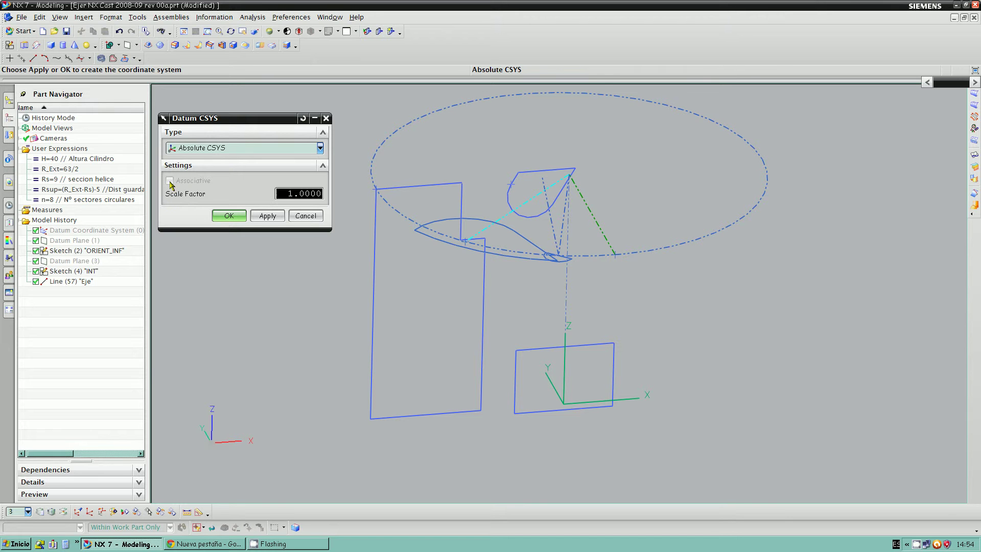
left_click(306, 217)
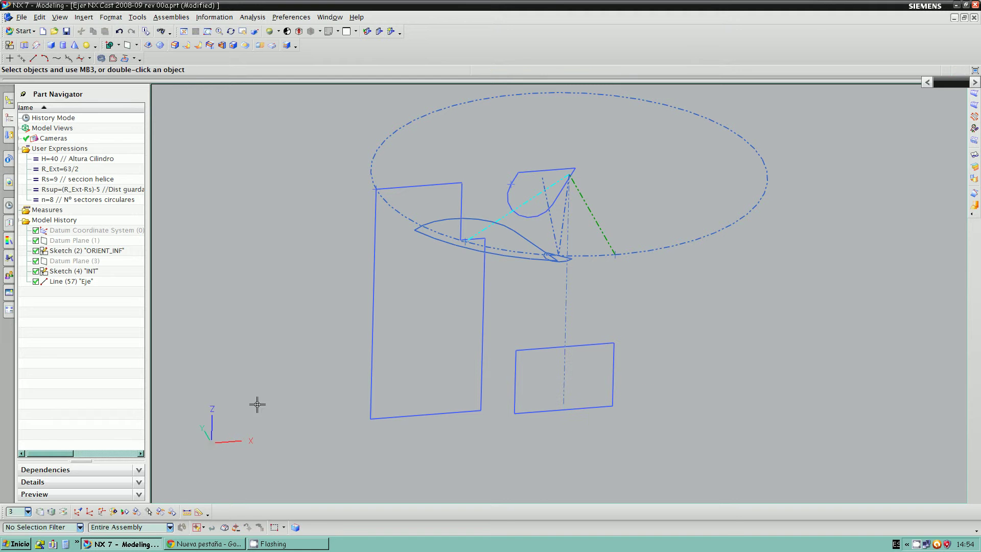
Step: Show the hidden absolute datum coordinate system again
left_click(59, 233)
right_click(60, 233)
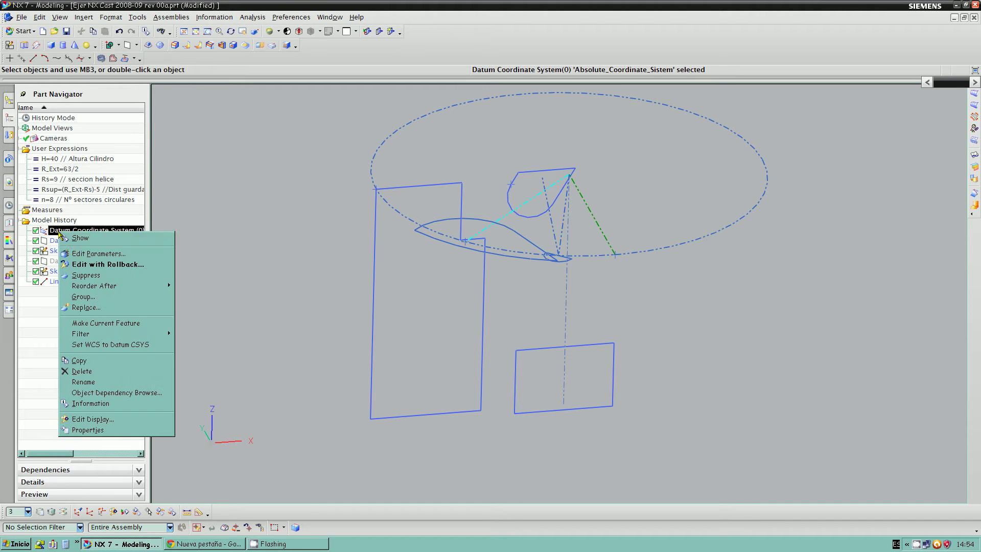
left_click(70, 239)
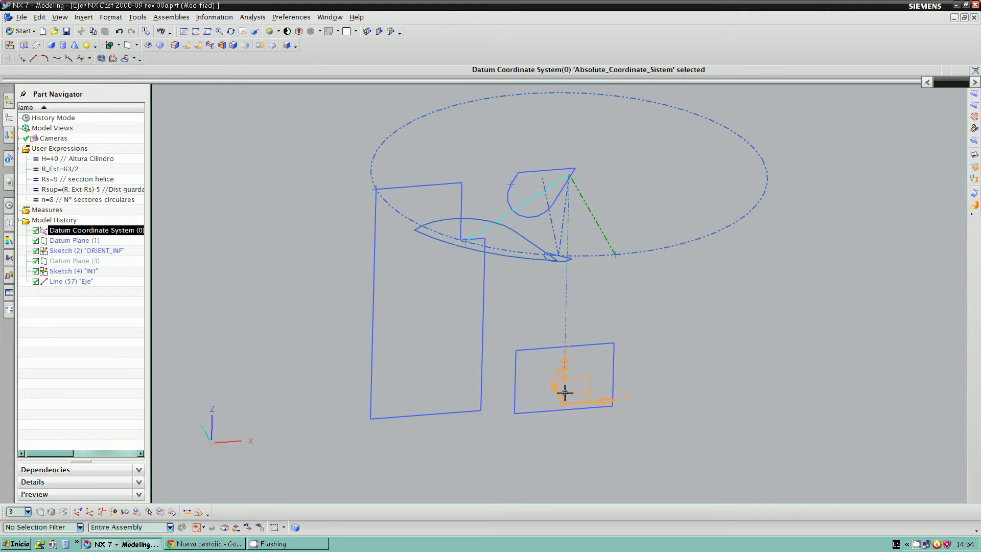
Step: Edit the absolute datum coordinate system, change its type to Dynamic and shift its origin 10 mm along the X axis
right_click(586, 400)
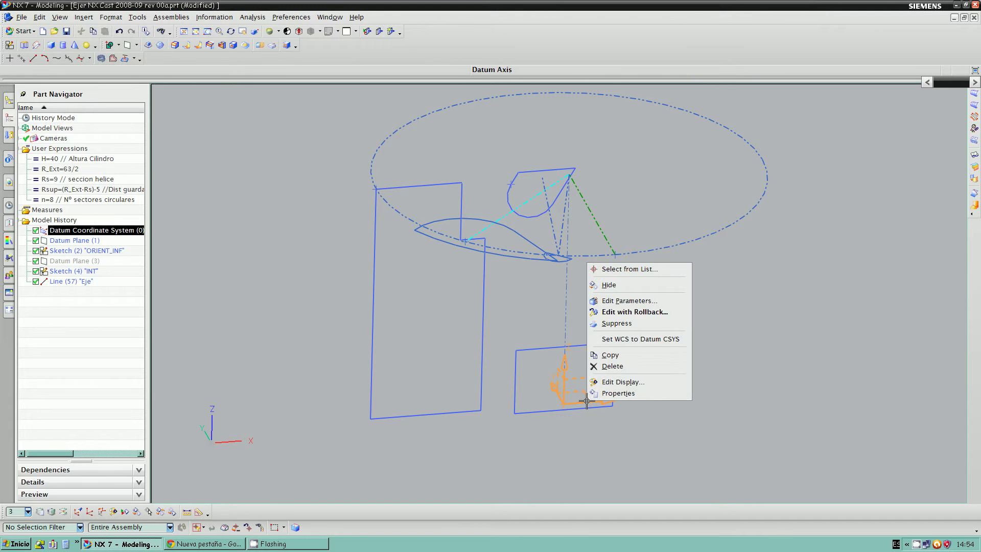
left_click(588, 404)
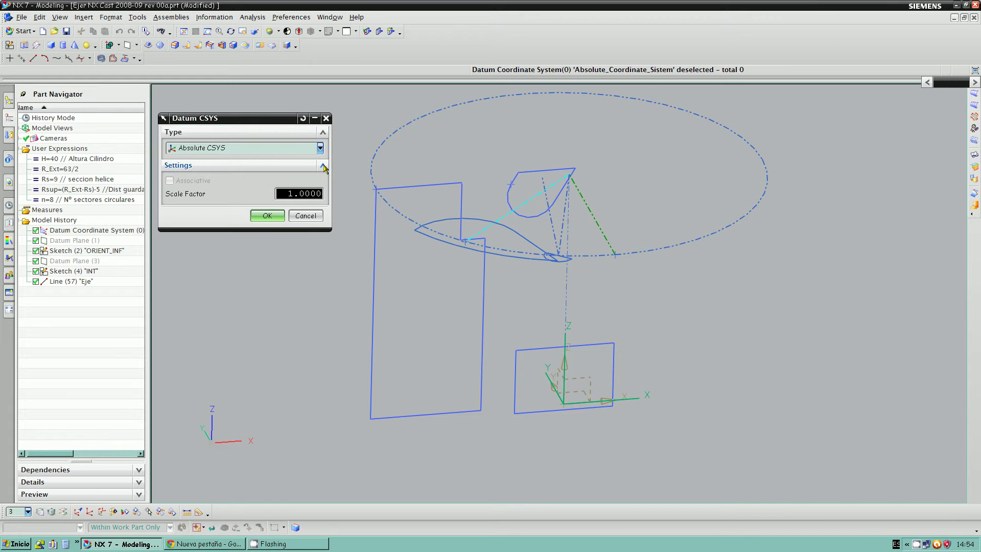
left_click(320, 147)
left_click(266, 160)
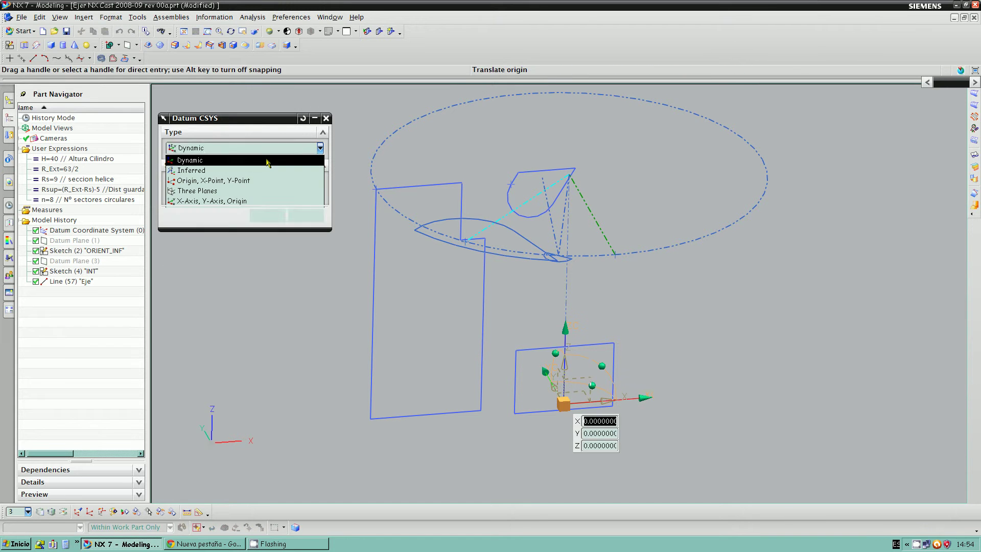
left_click(645, 398)
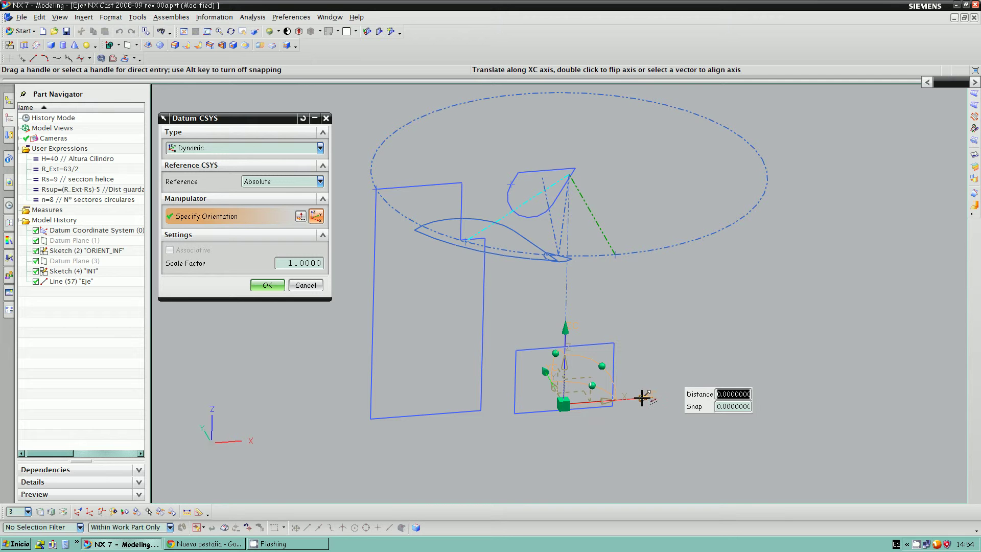
type("10")
key("Return")
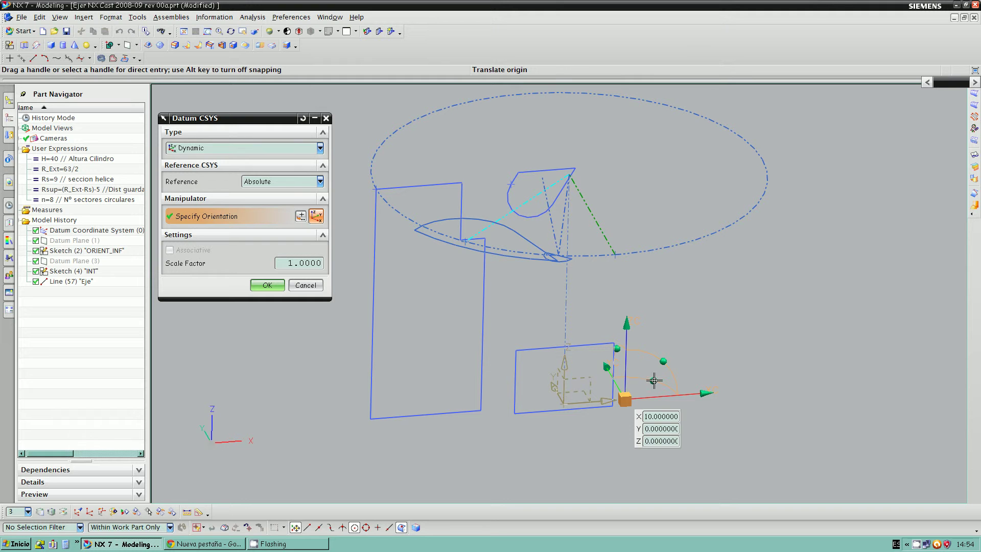
Step: Move the datum coordinate system's origin freehand to about X 14.68, Y 0, Z 2.94, rotate its axes and accept the new orientation
left_click_drag(651, 382, 694, 390)
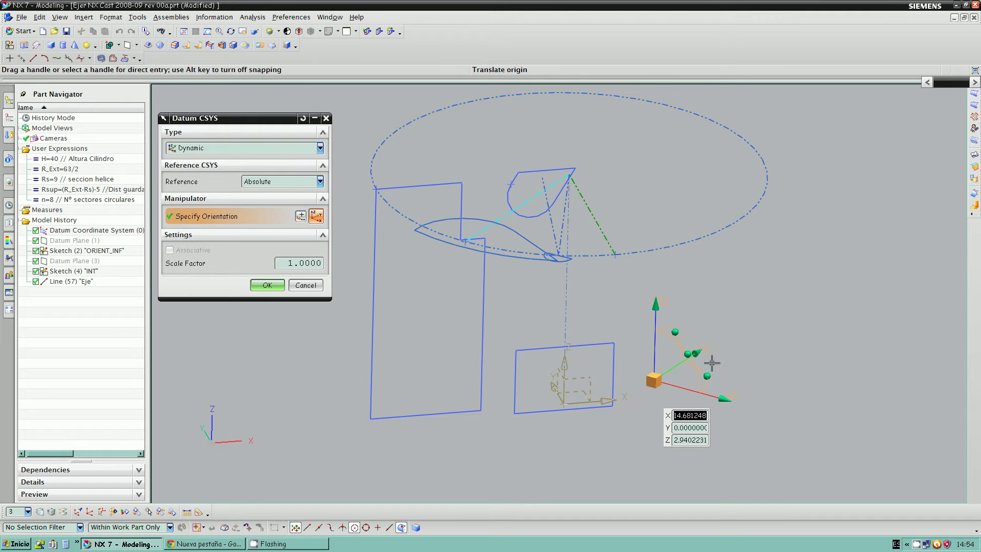
left_click_drag(687, 353, 675, 341)
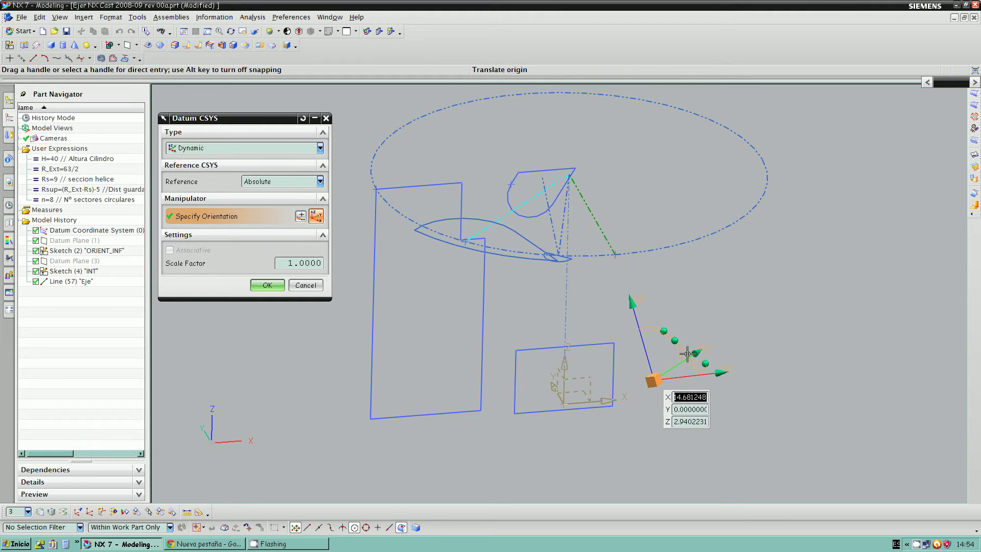
left_click(274, 286)
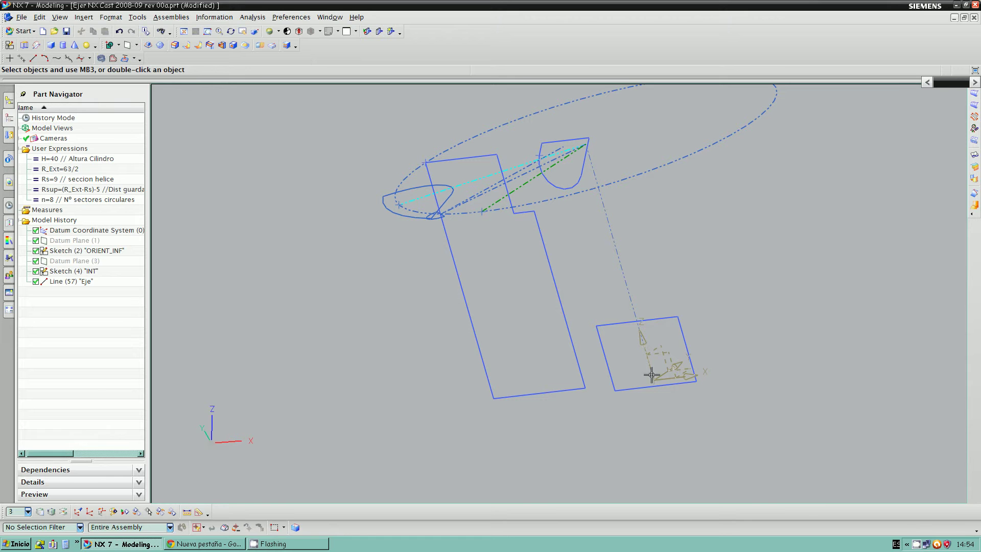
Step: Edit the moved datum coordinate system and set its type back to Absolute CSYS
left_click(668, 352)
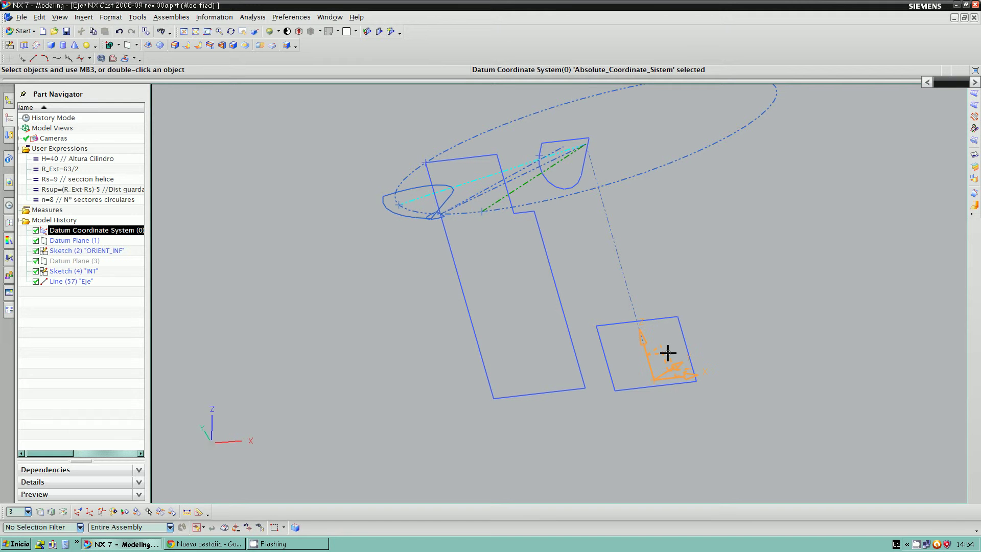
right_click(667, 353)
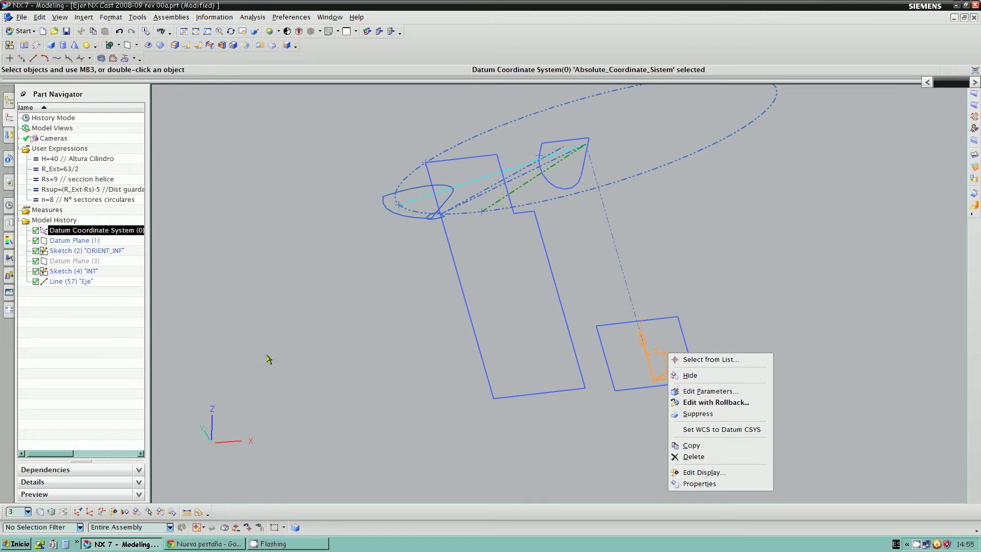
left_click(700, 396)
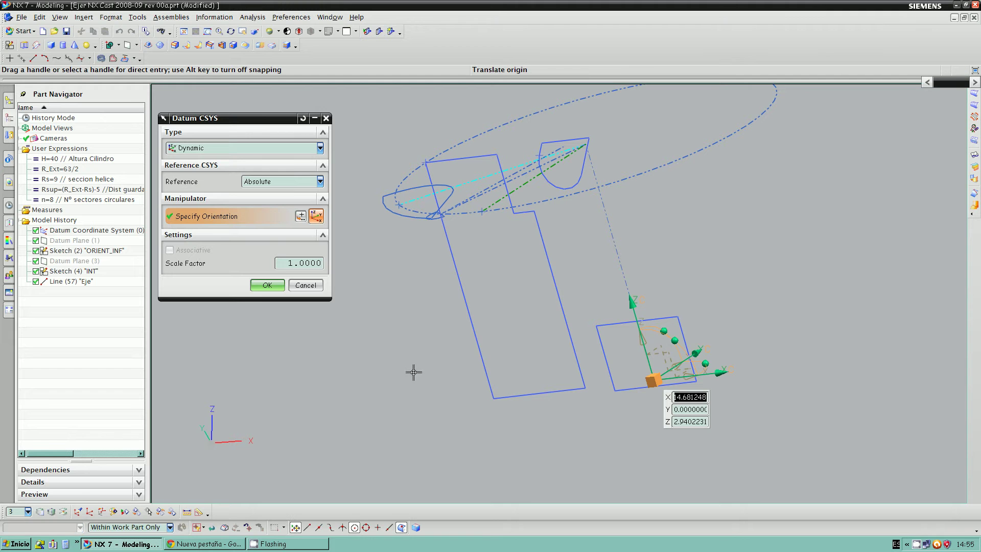
left_click(321, 148)
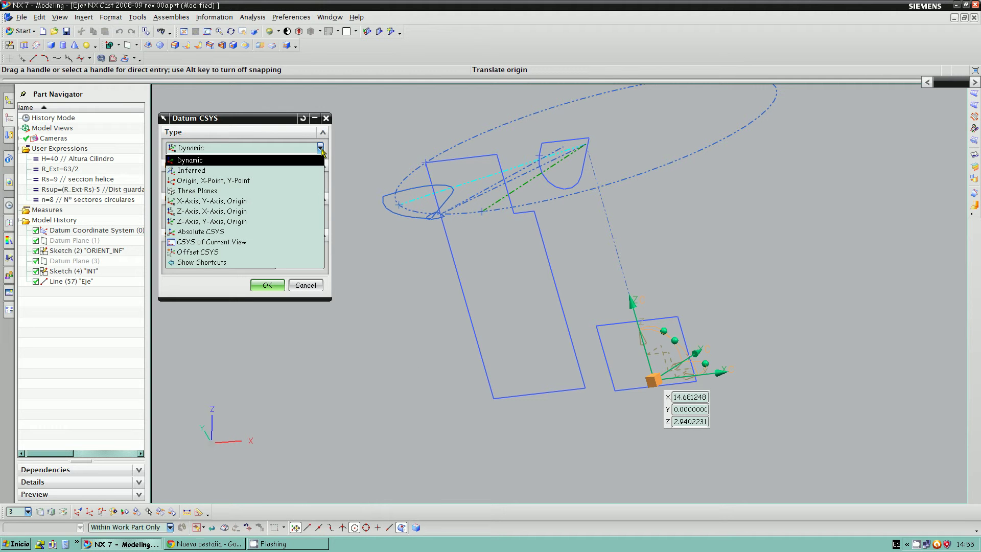
left_click(200, 232)
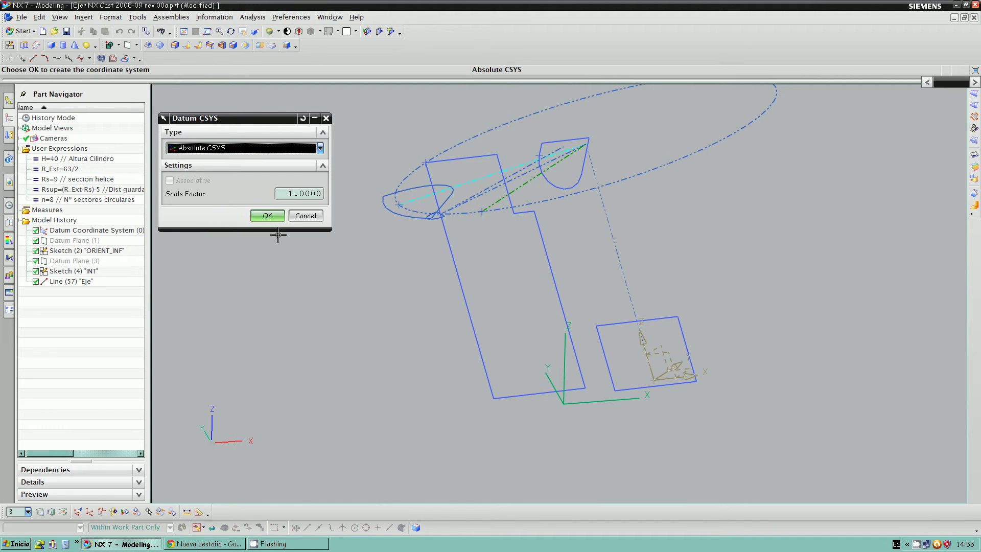
left_click(268, 215)
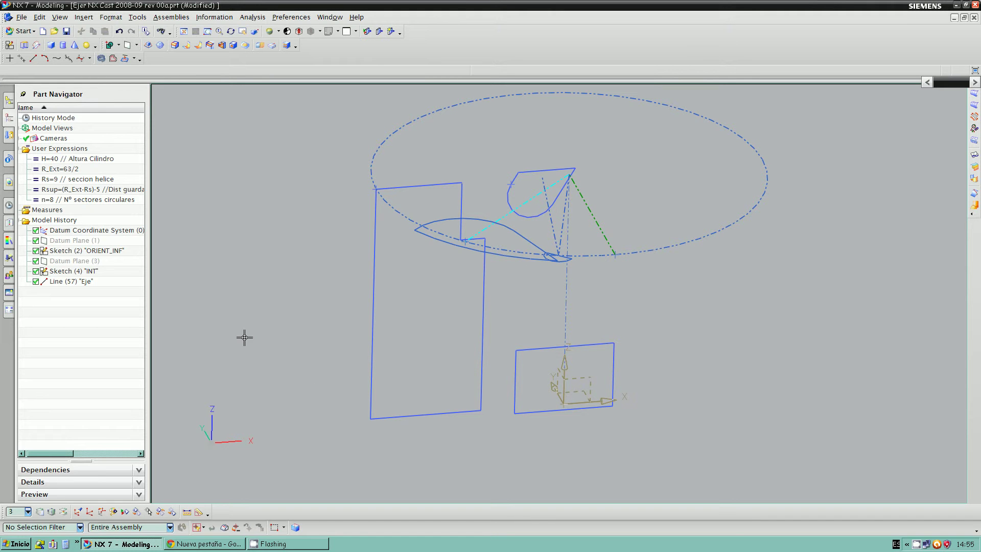
middle_click_drag(445, 287, 436, 284)
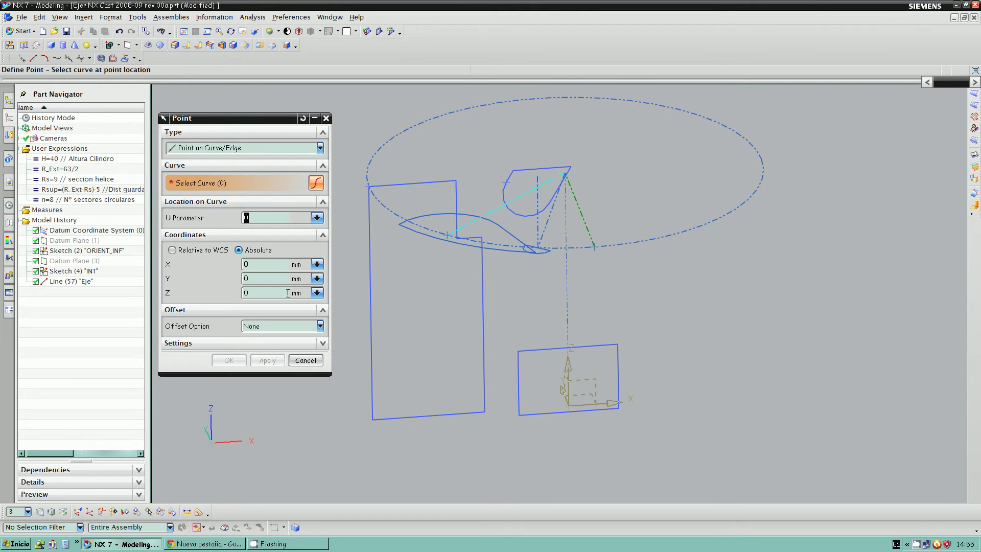
left_click(323, 343)
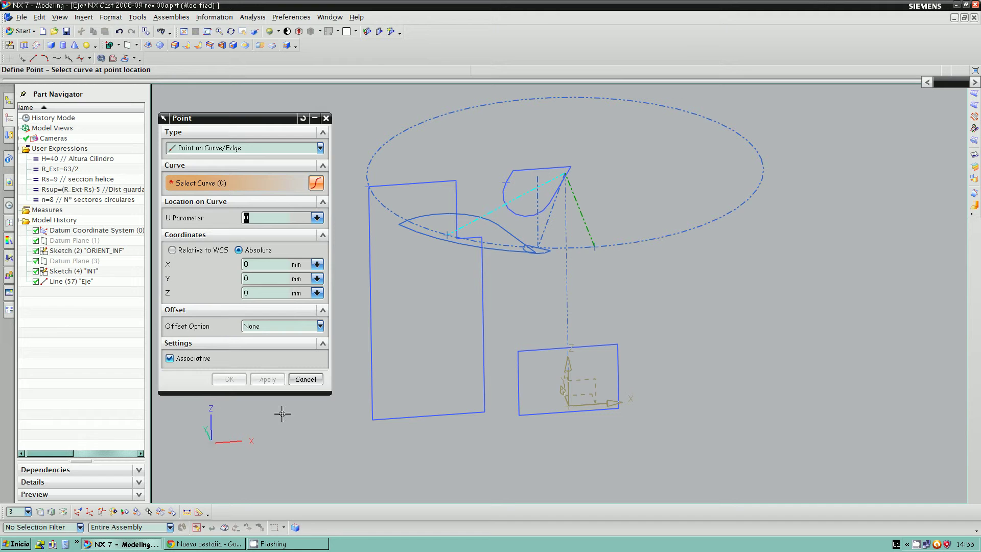
left_click(305, 379)
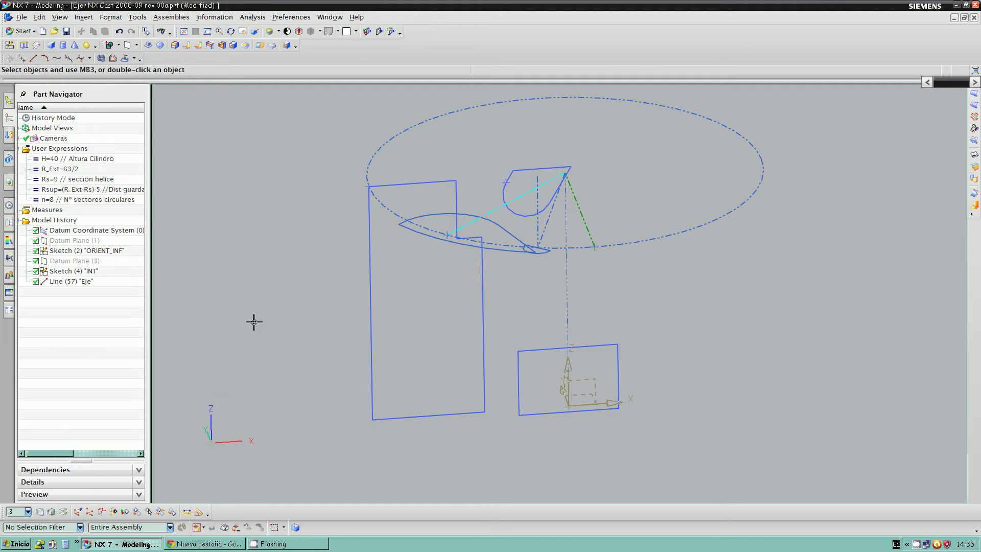
Step: Examine the Helix command's base point settings, including the offset options and point types, without creating a helix
left_click(101, 59)
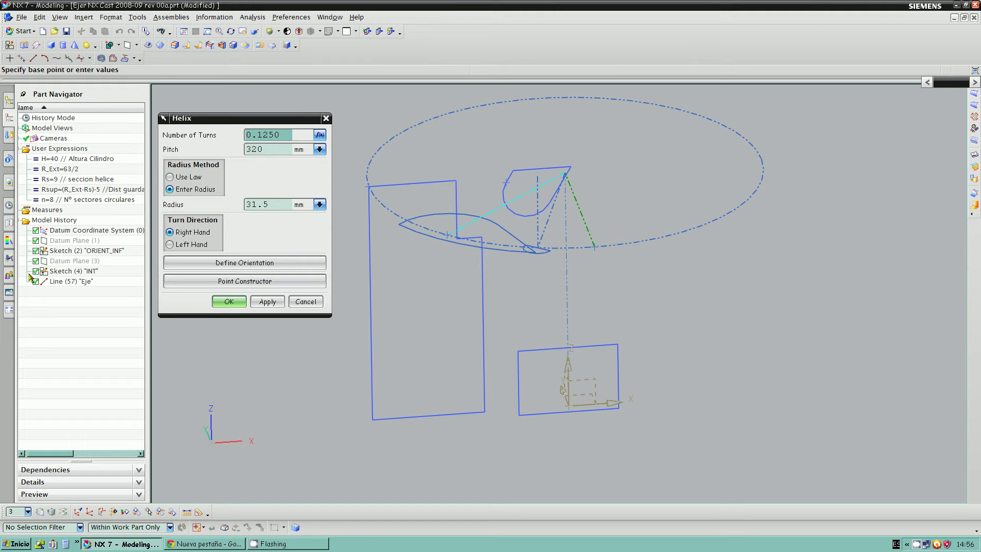
left_click(231, 284)
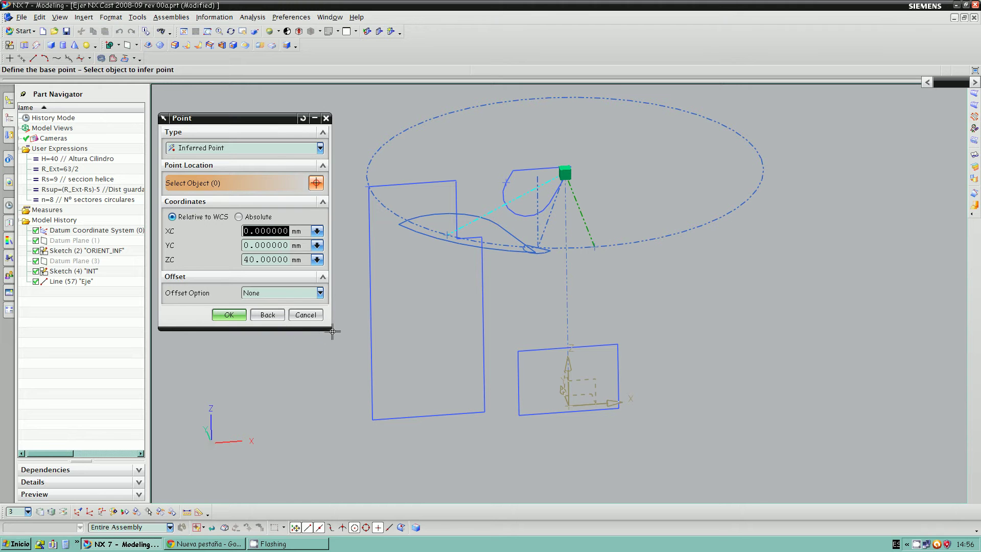
left_click_drag(331, 328, 348, 387)
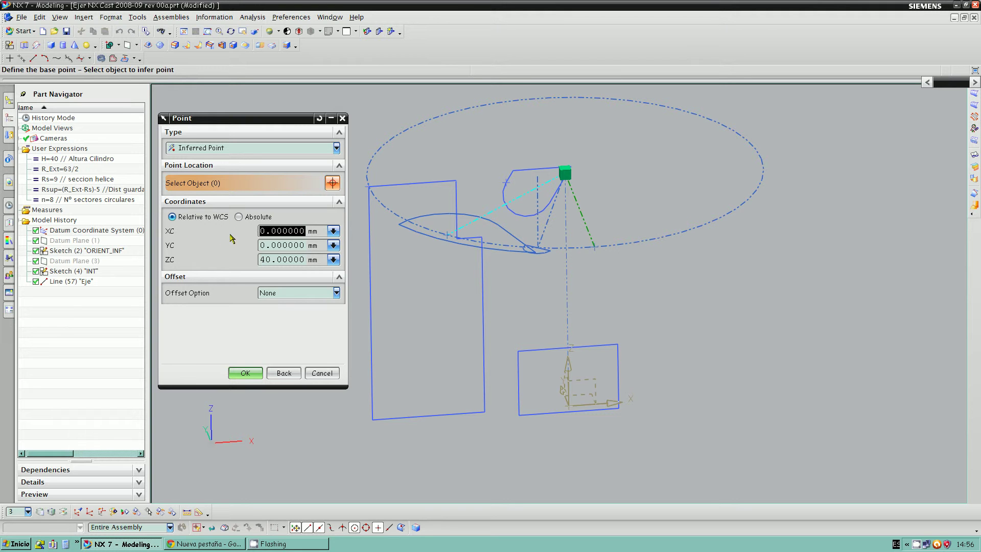
left_click(336, 293)
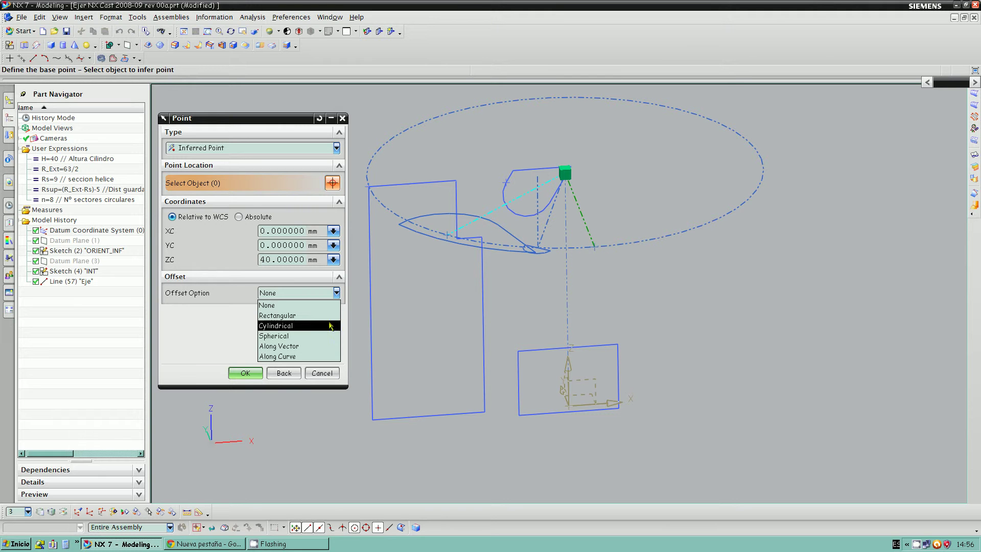
left_click(227, 246)
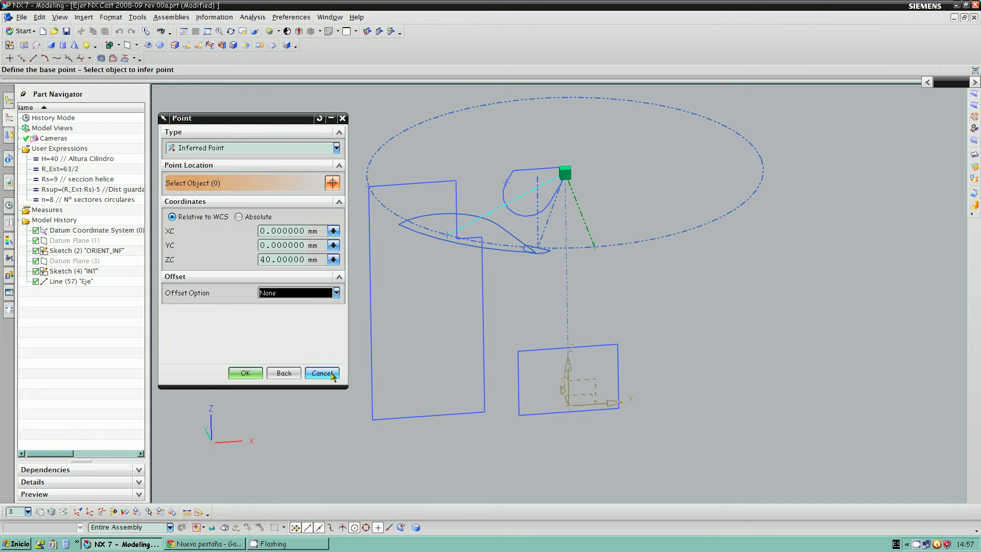
left_click(337, 148)
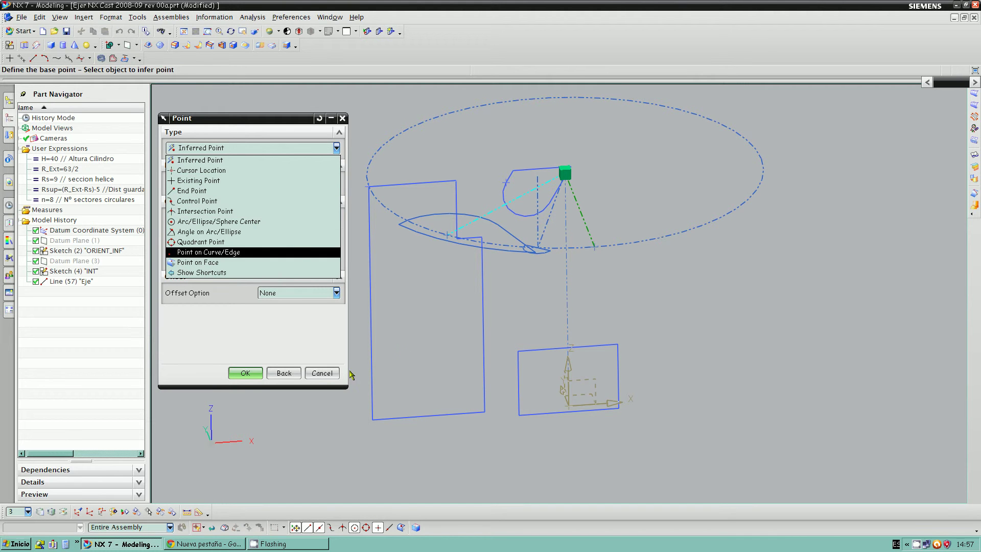
left_click(334, 378)
left_click(333, 377)
middle_click_drag(358, 366, 438, 356)
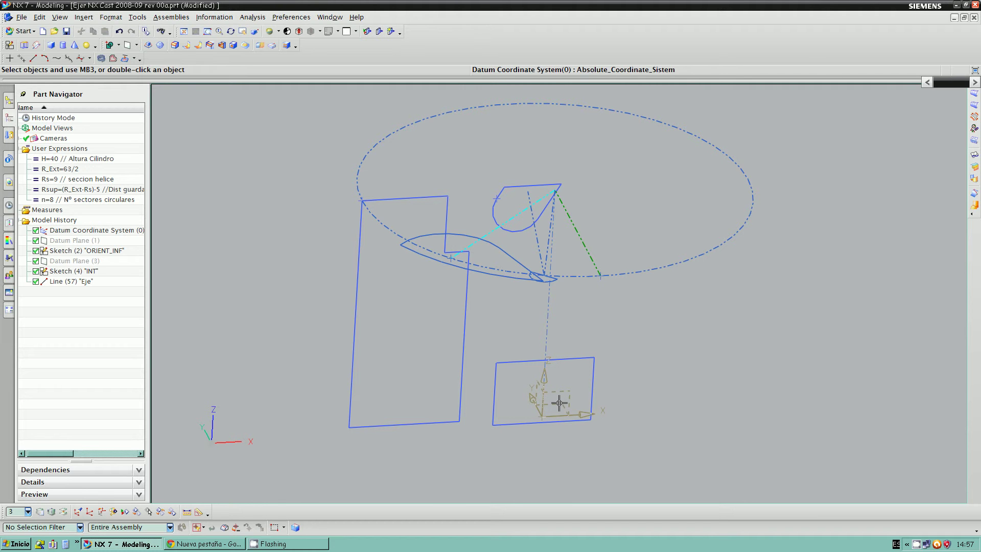
middle_click_drag(507, 351, 508, 339)
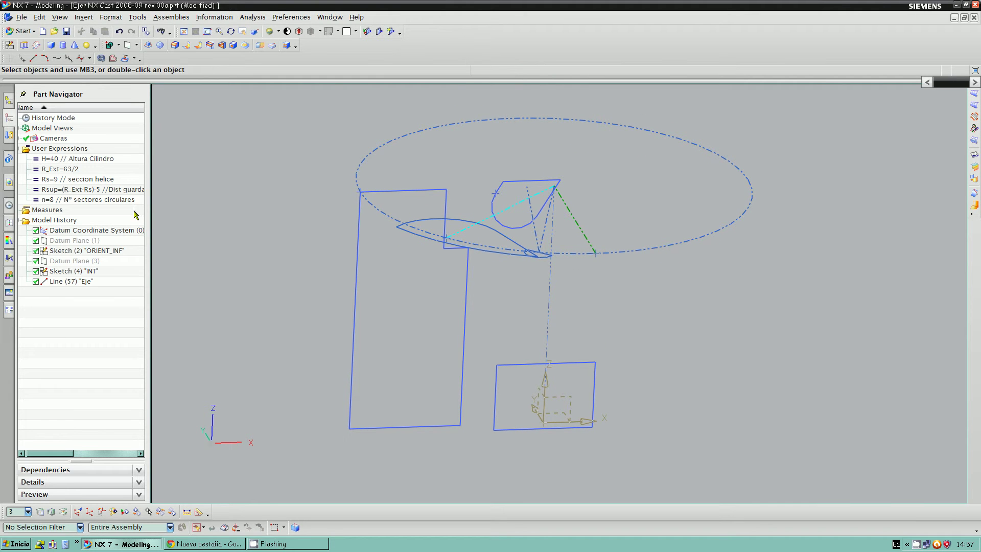
Step: Start a new helix and replace its number of turns, pitch and radius with constant values of 1, keeping the entered radius method
left_click(102, 58)
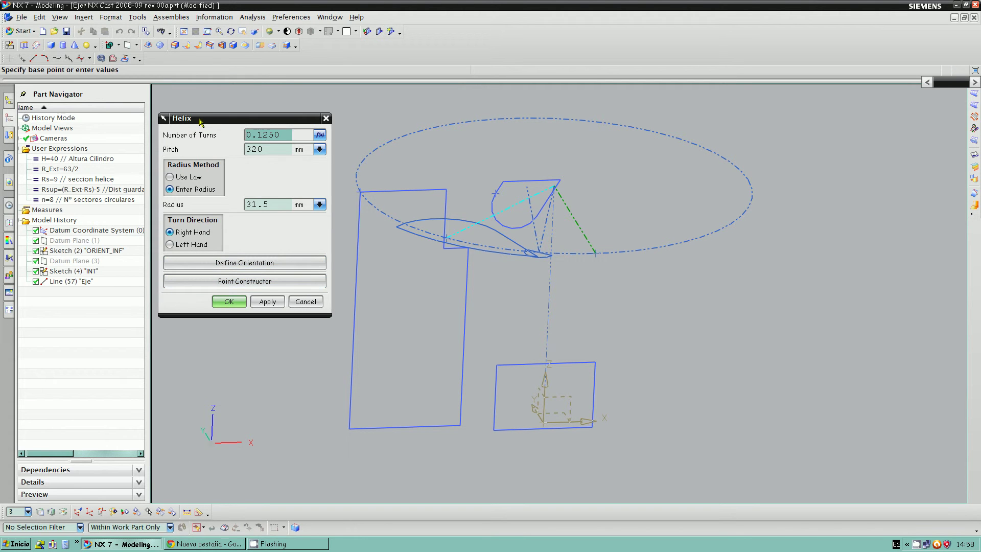
left_click_drag(201, 121, 206, 145)
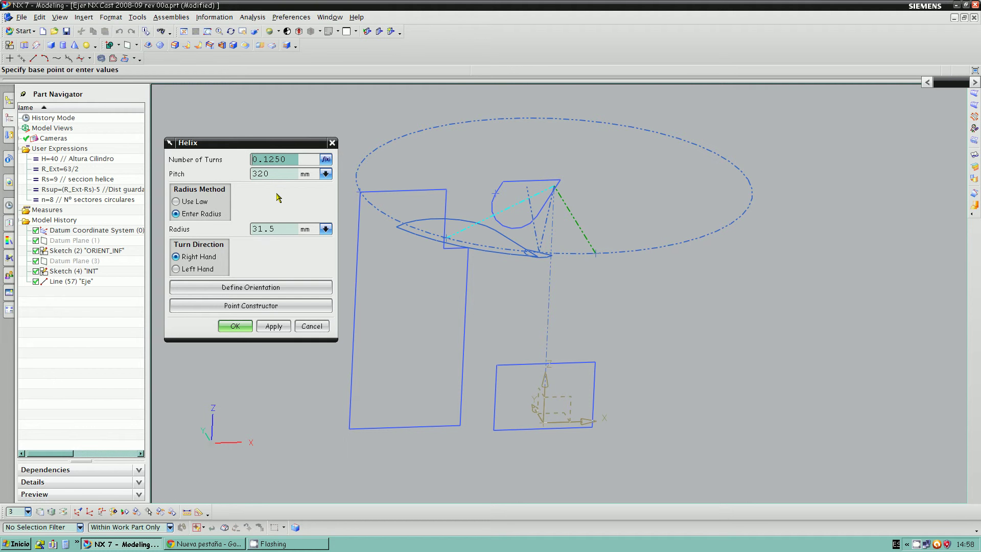
left_click(326, 160)
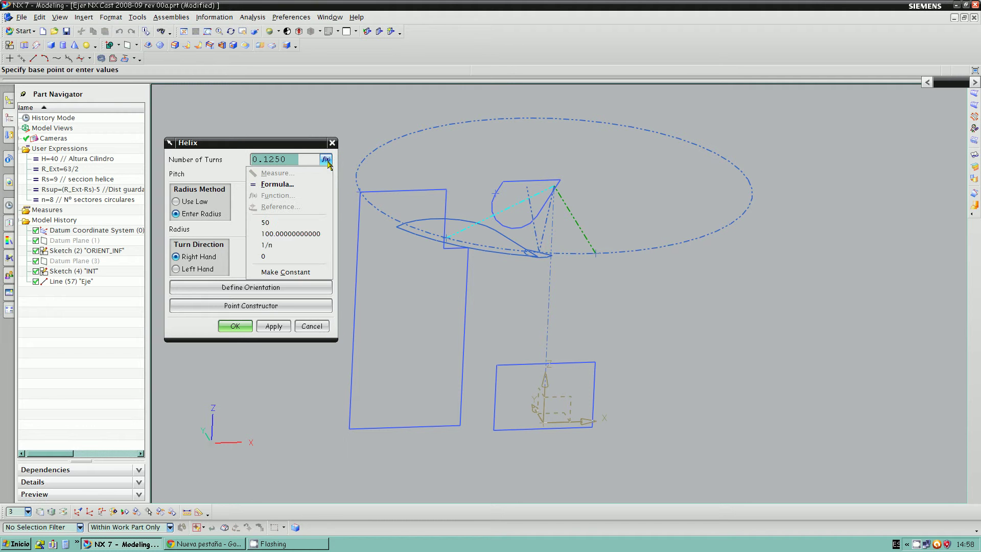
left_click(287, 272)
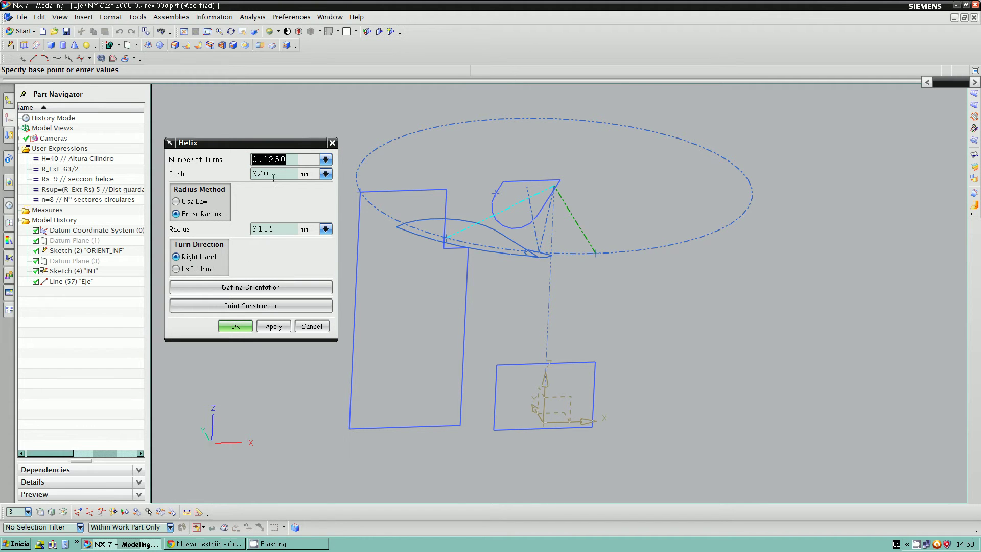
type("1")
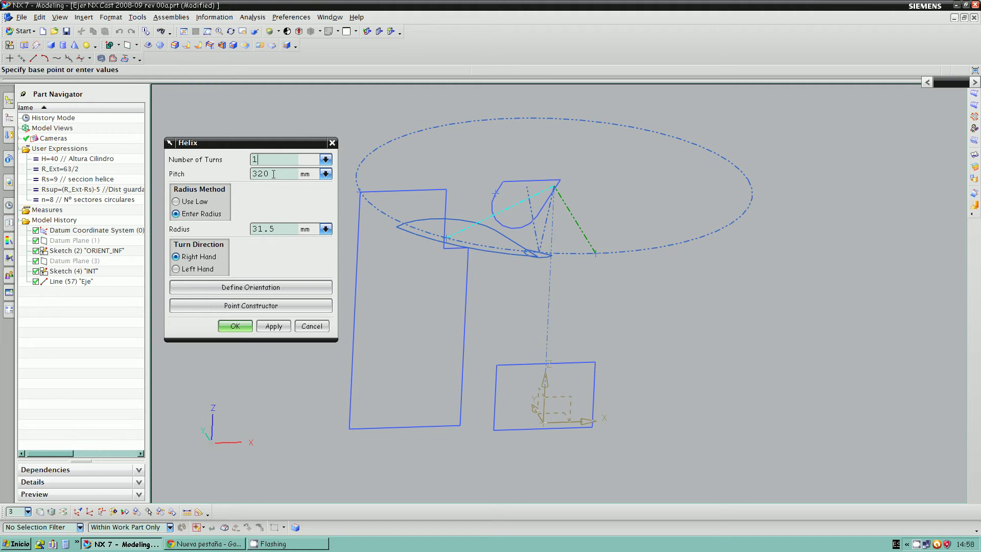
left_click(325, 173)
left_click(284, 287)
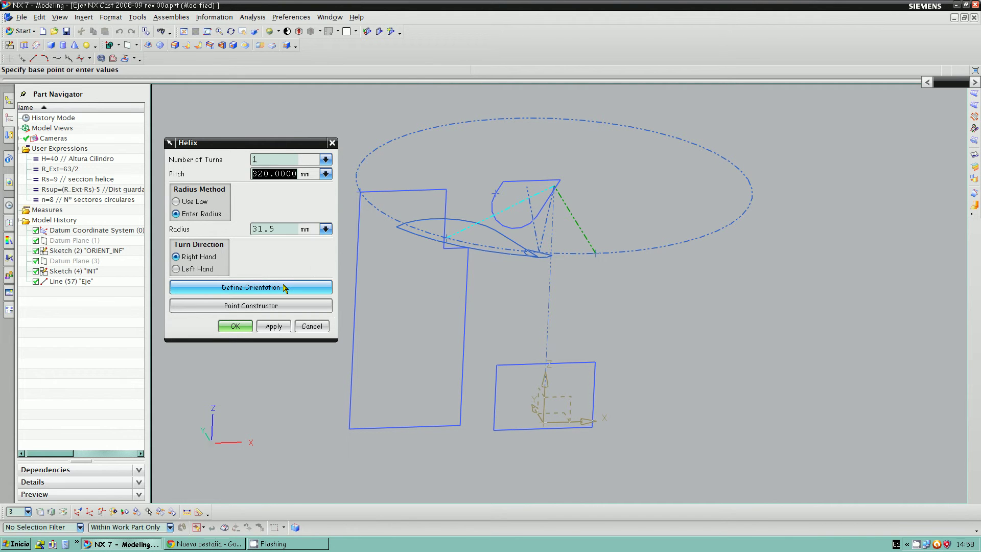
type("1")
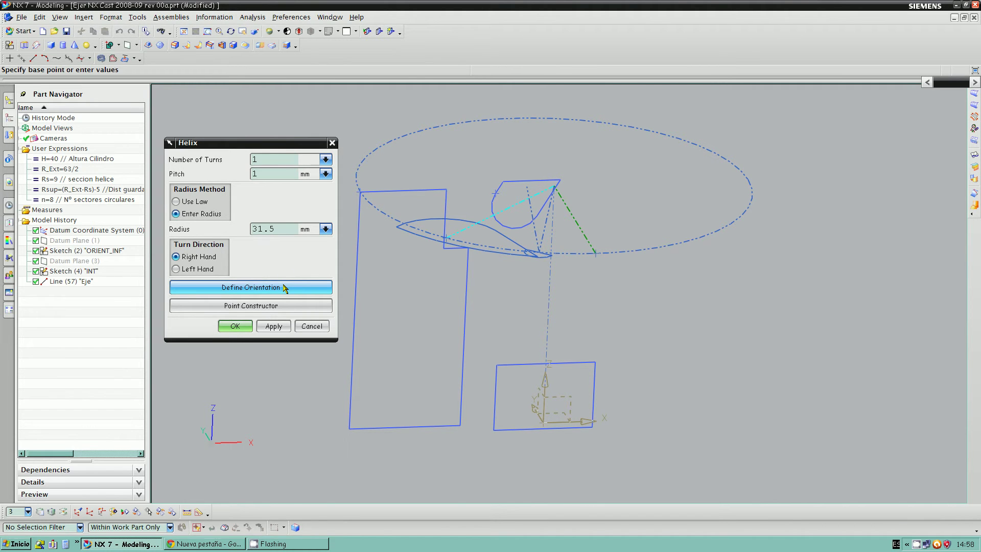
left_click(325, 229)
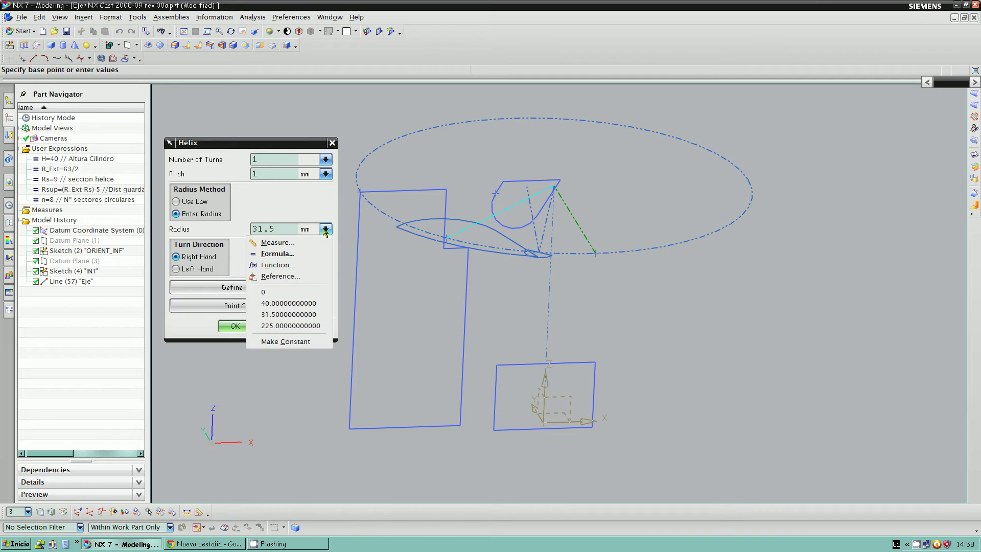
left_click(285, 341)
type("1")
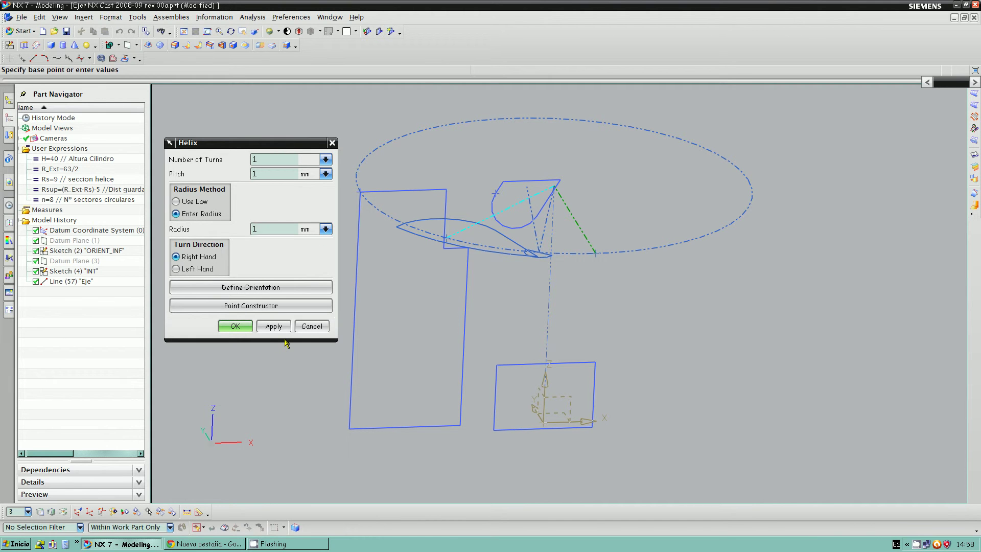
Step: Limit point snapping to existing points and use the datum coordinate system's origin as the helix base point
middle_click_drag(453, 343, 495, 347)
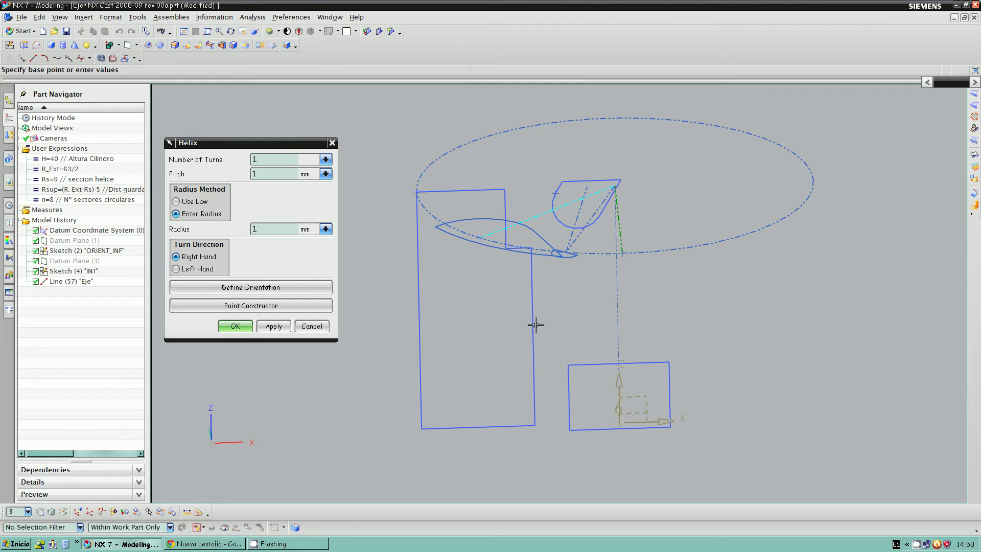
middle_click_drag(514, 320, 518, 320)
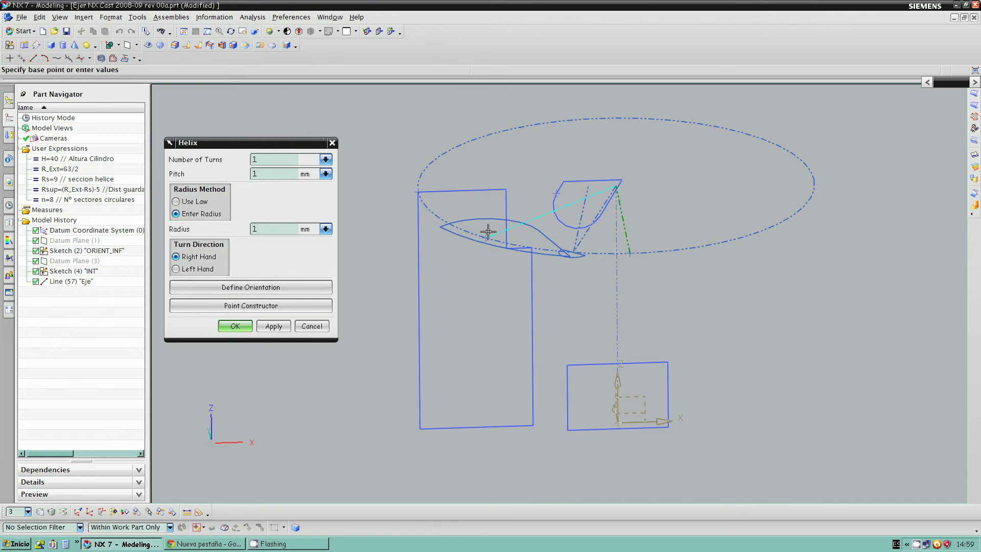
left_click(282, 307)
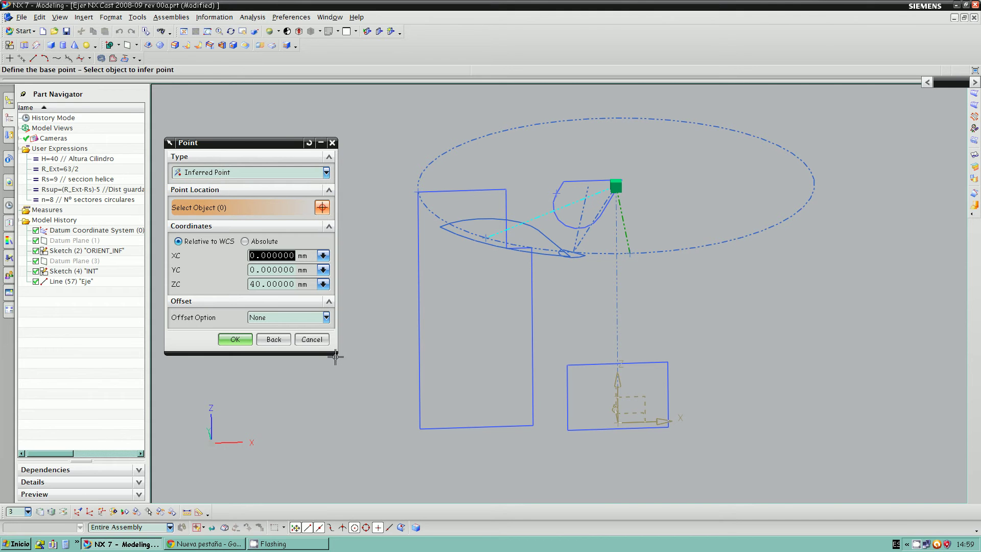
left_click_drag(336, 353, 369, 410)
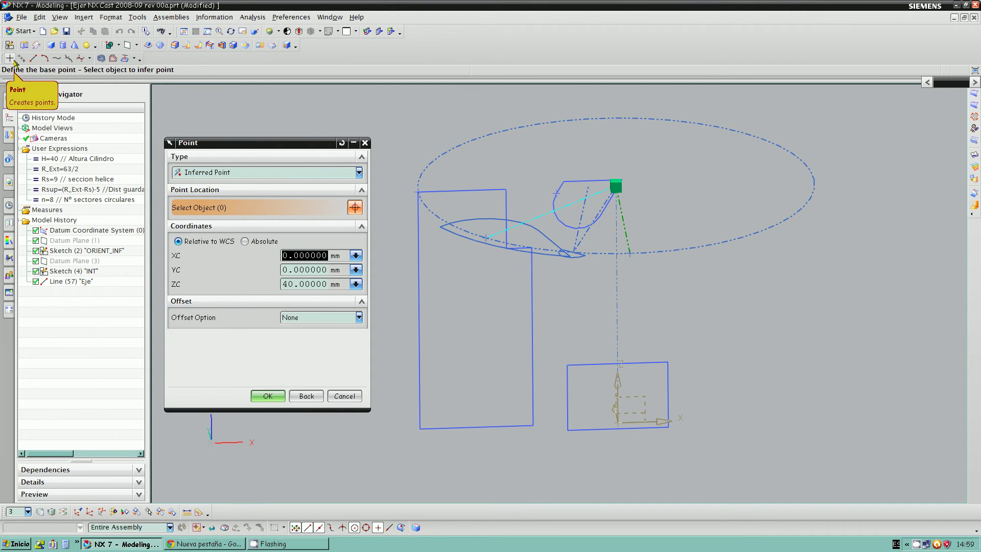
left_click(84, 18)
mouse_move(92, 45)
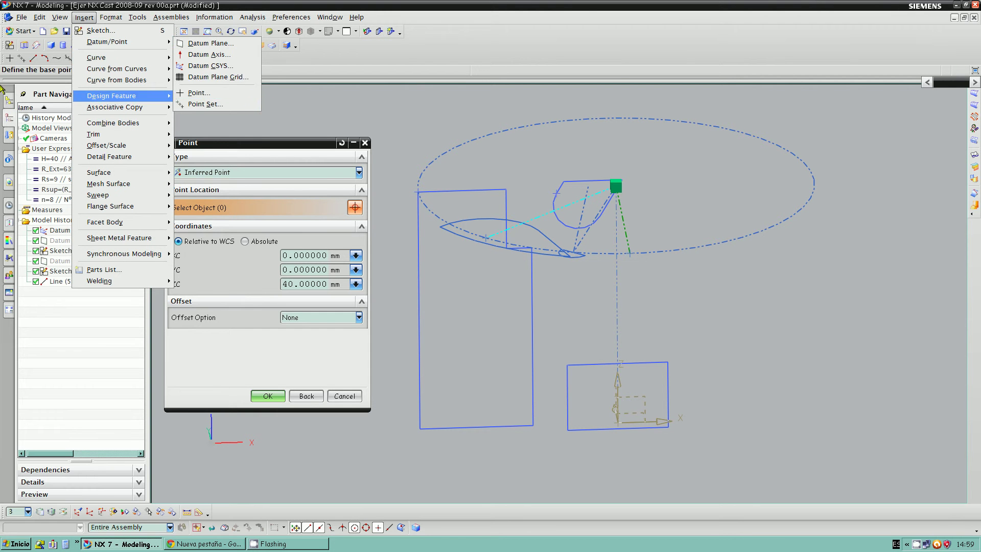
mouse_move(214, 18)
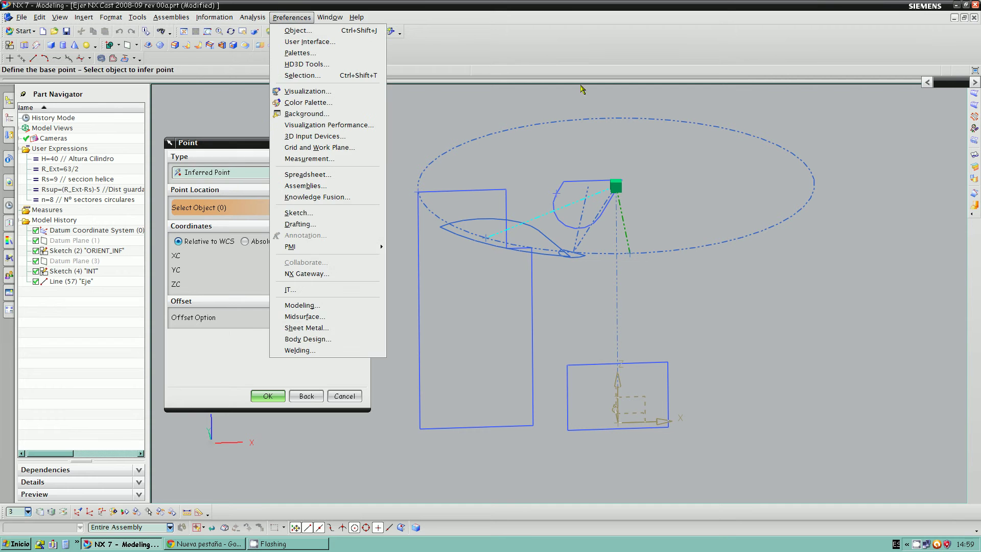
key("Escape")
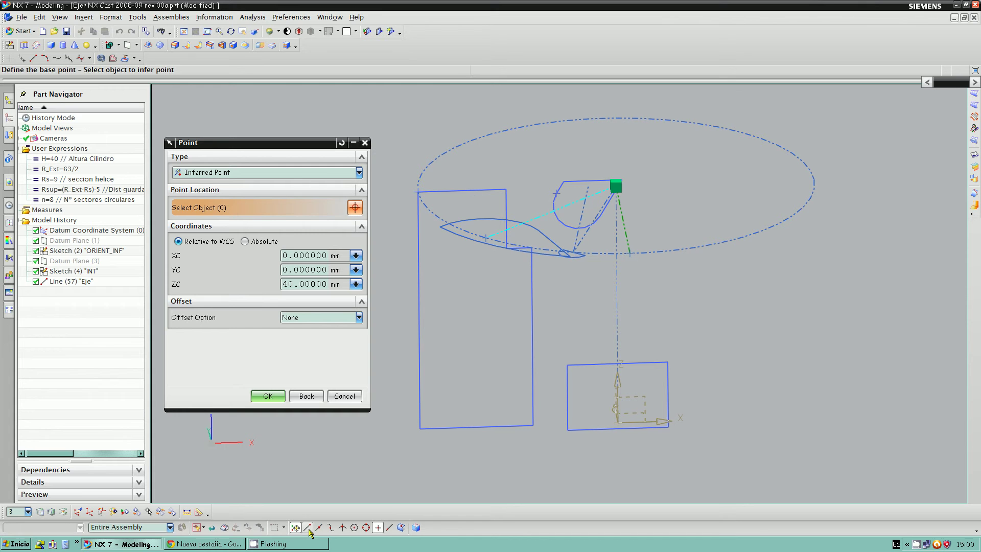
left_click(377, 528)
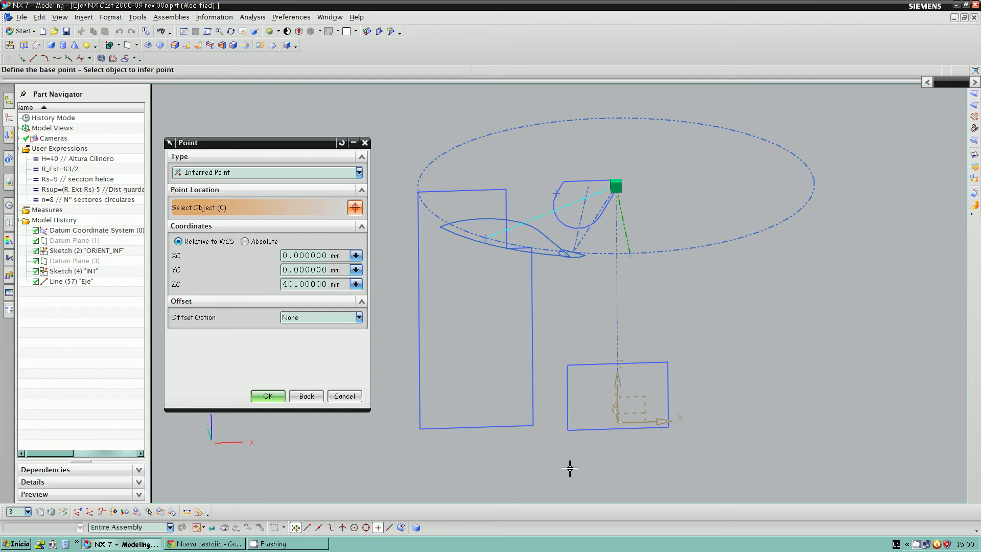
left_click(619, 422)
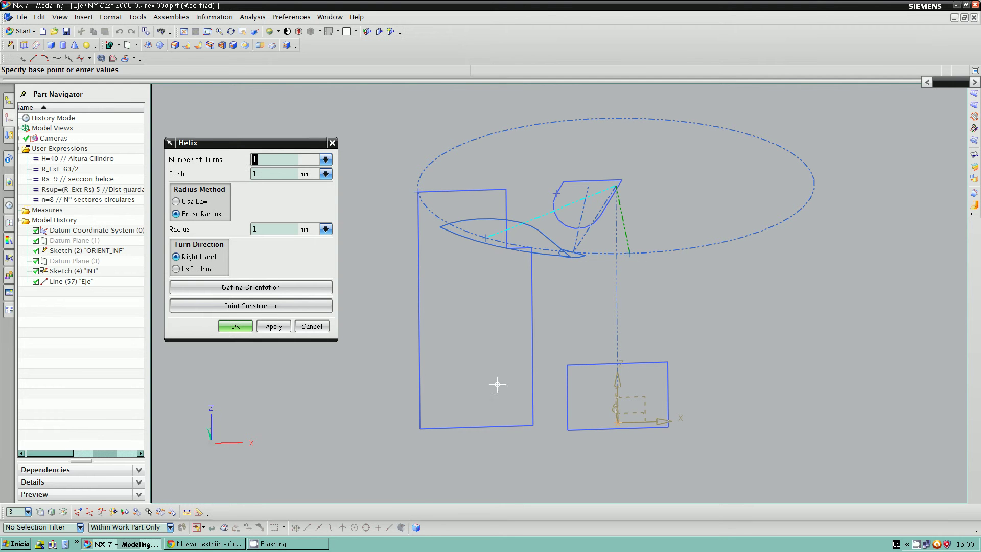
Step: Try to specify the helix Z axis by the names "Line (57)" and "Eje", and return to the helix parameters
middle_click_drag(497, 386, 509, 386)
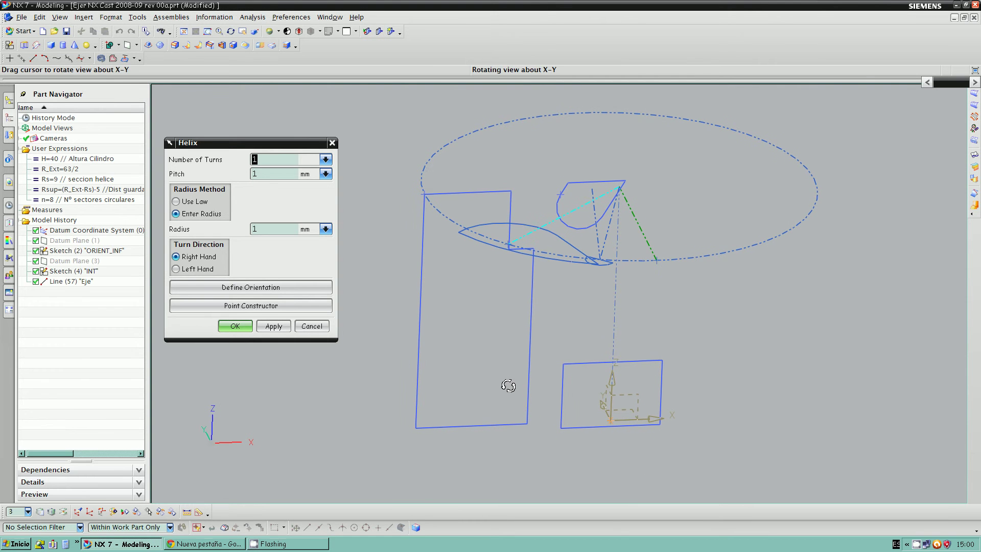
left_click(255, 288)
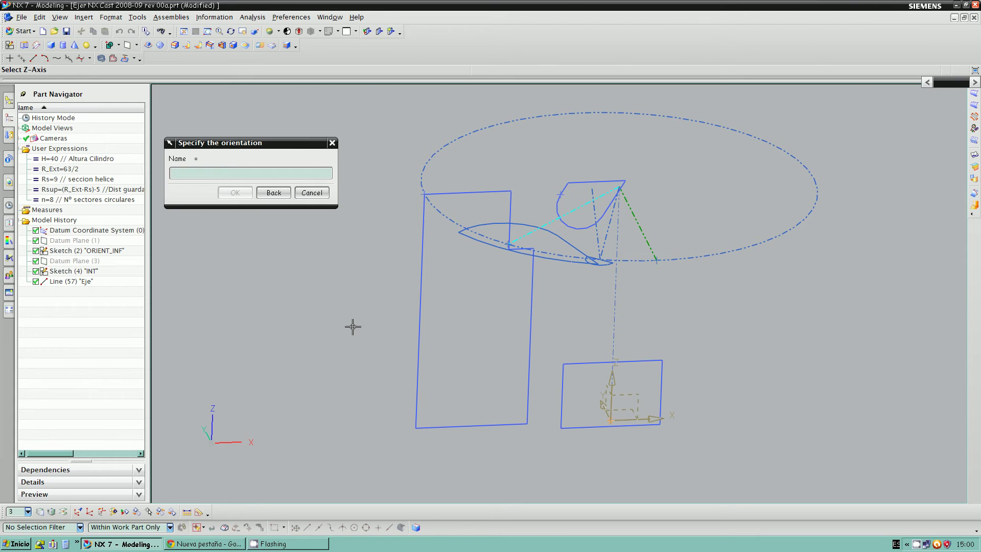
type("Line (57")
left_click_drag(223, 173, 171, 173)
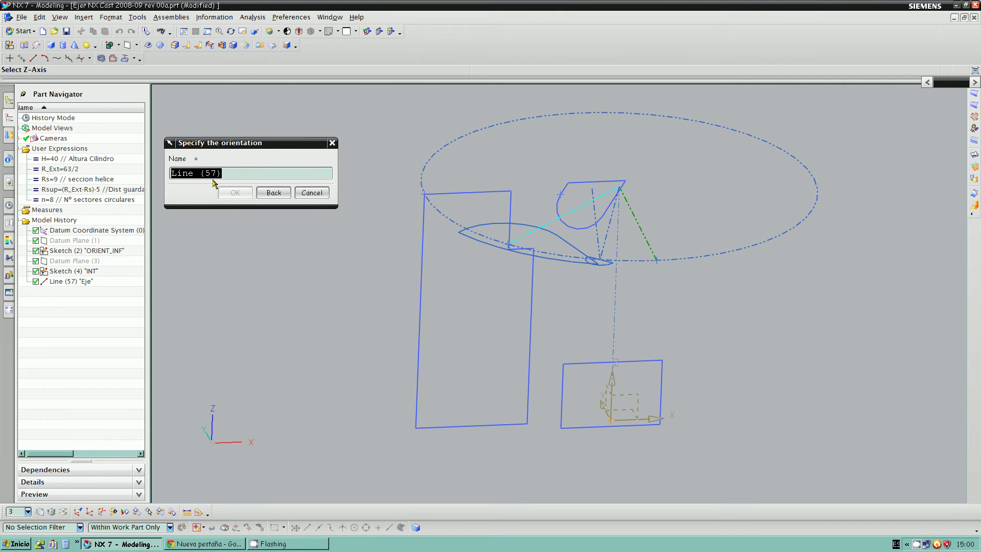
type("Eje")
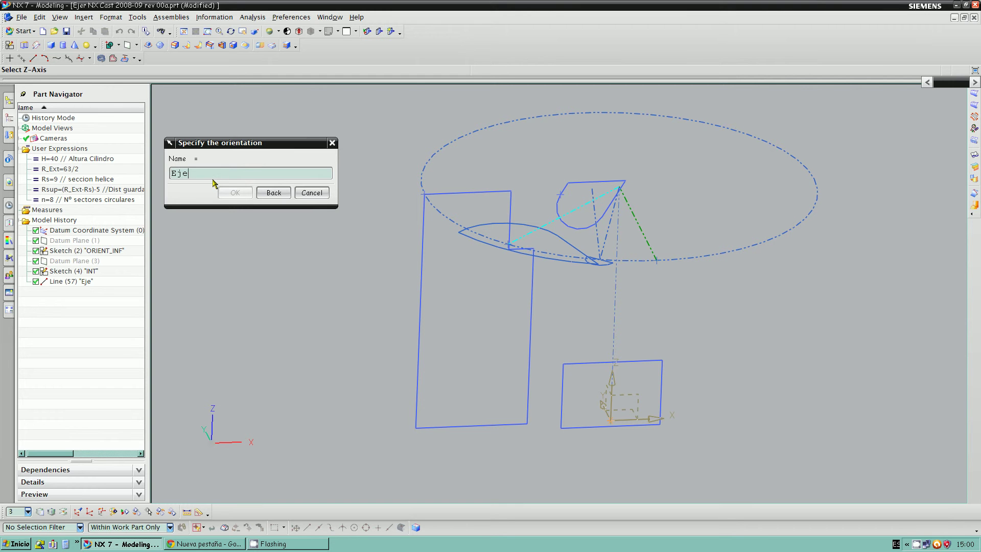
left_click(277, 194)
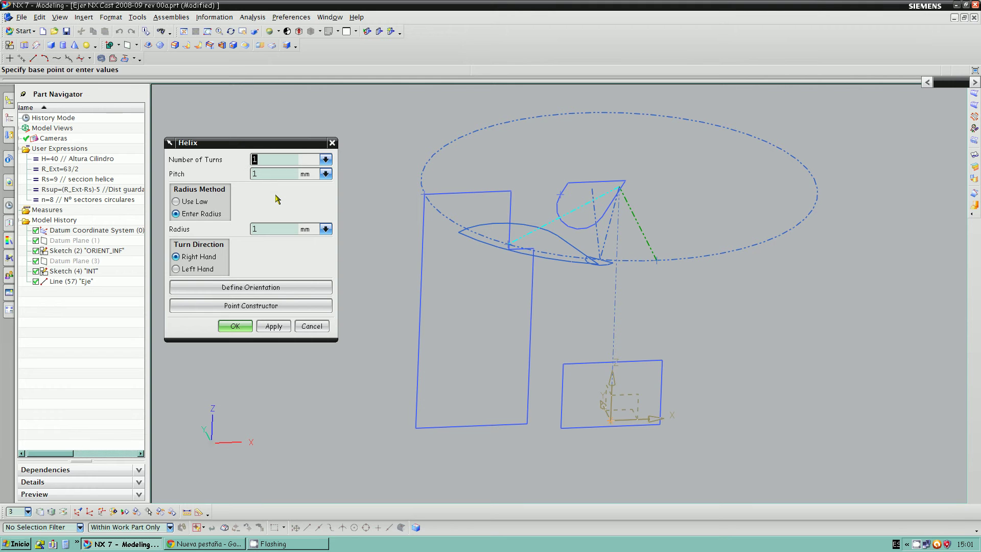
Step: Orient the helix with the vertical line Eje as Z axis and the cyan line's endpoint on the large circle as its start direction
left_click(287, 288)
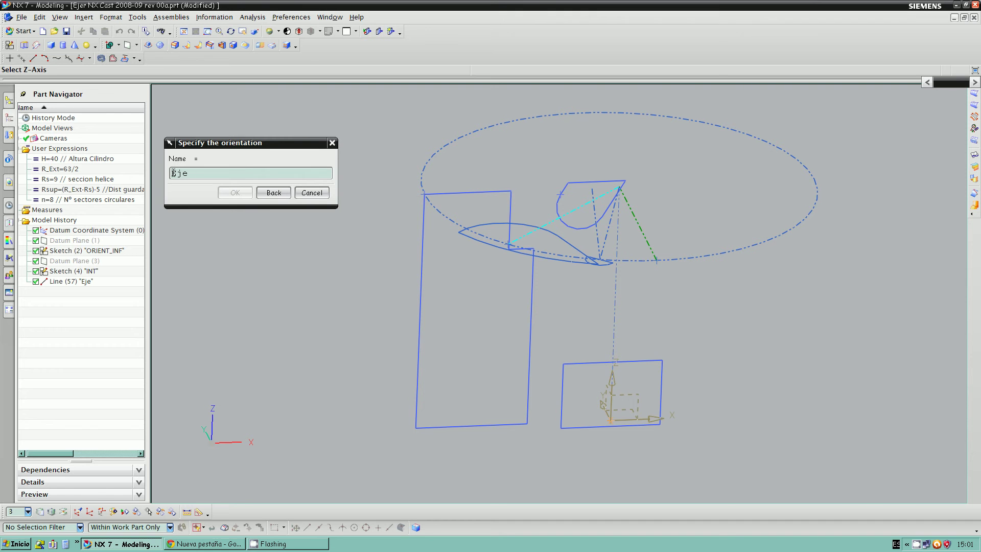
left_click(613, 339)
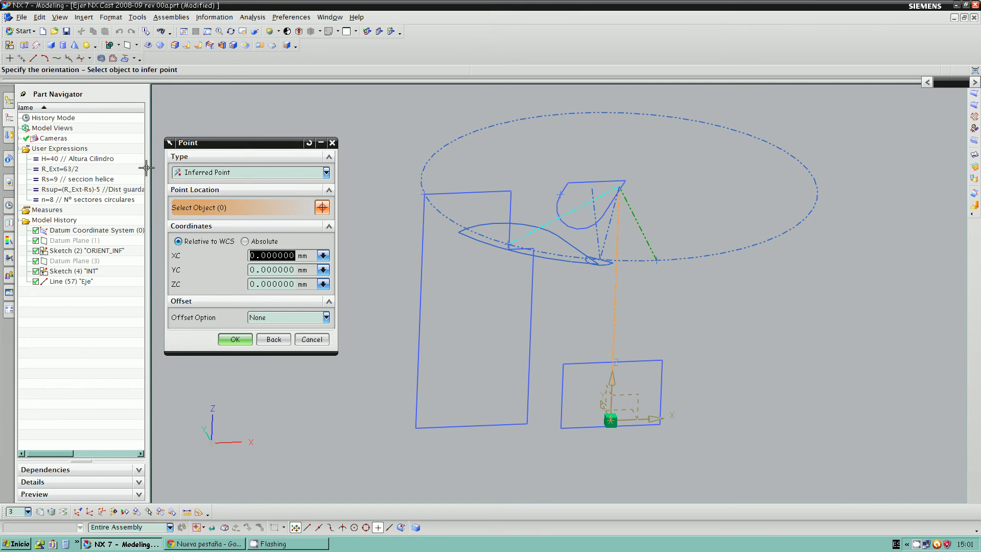
left_click_drag(214, 144, 234, 148)
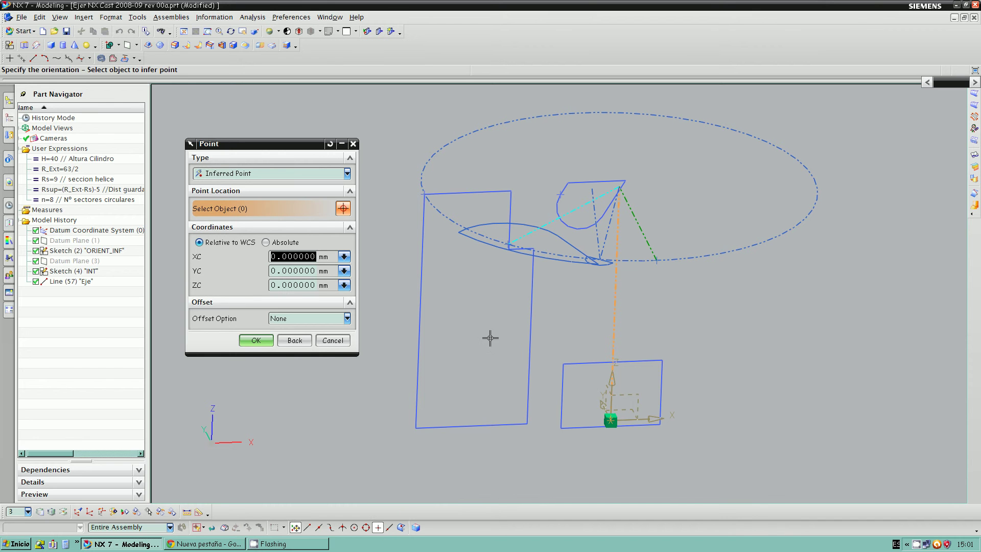
middle_click_drag(490, 337, 480, 355)
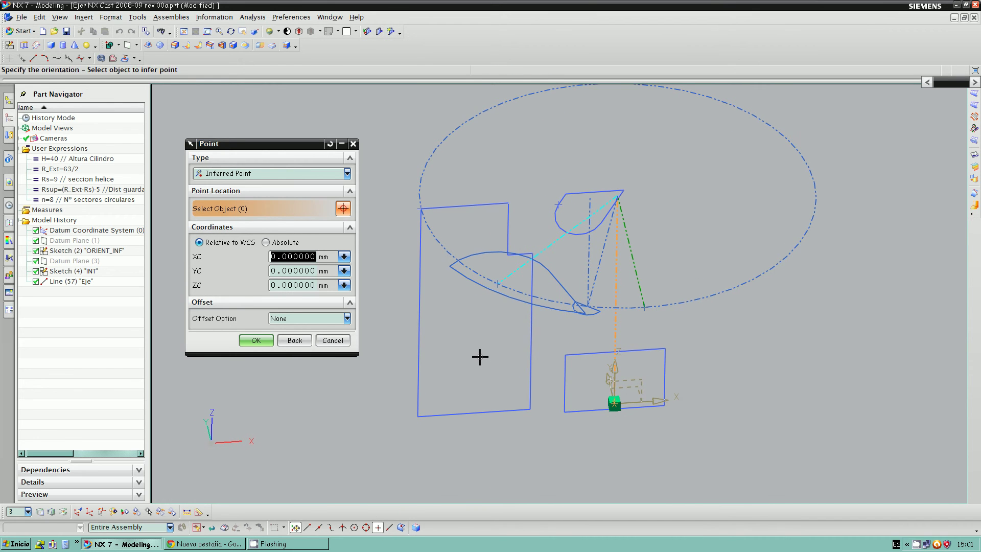
left_click(497, 282)
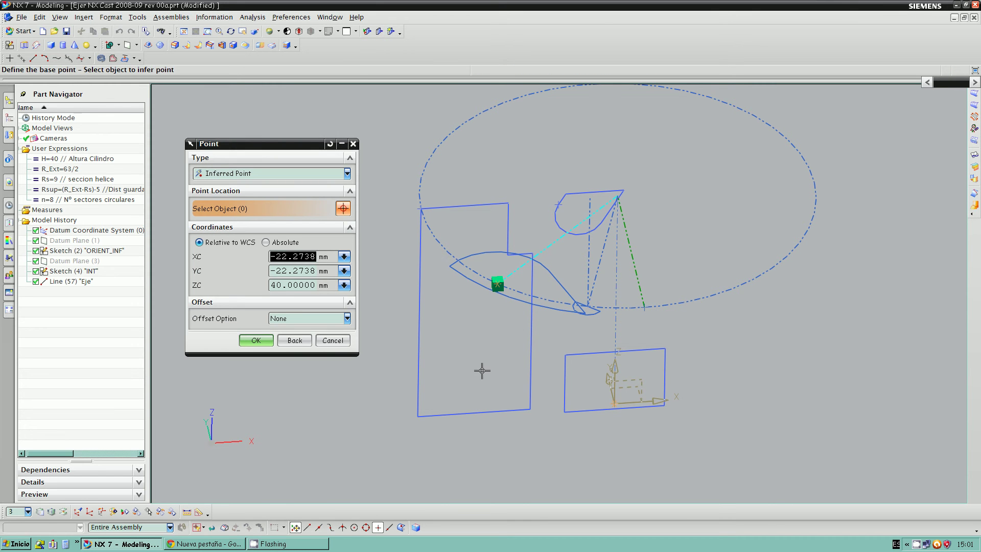
Step: Set the helix base point to the centre of the large dash-dotted circle using arc centre snapping
middle_click_drag(482, 368, 481, 353)
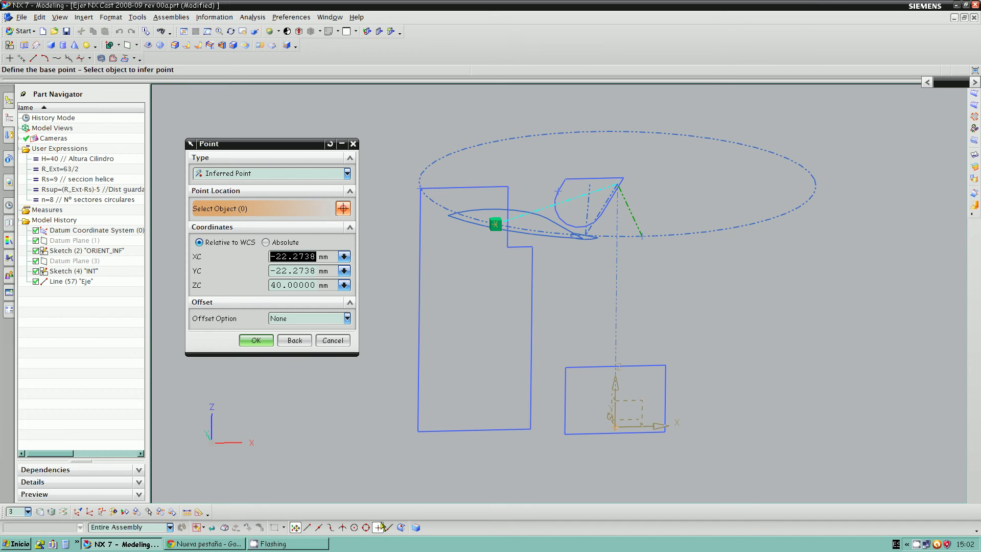
left_click(354, 527)
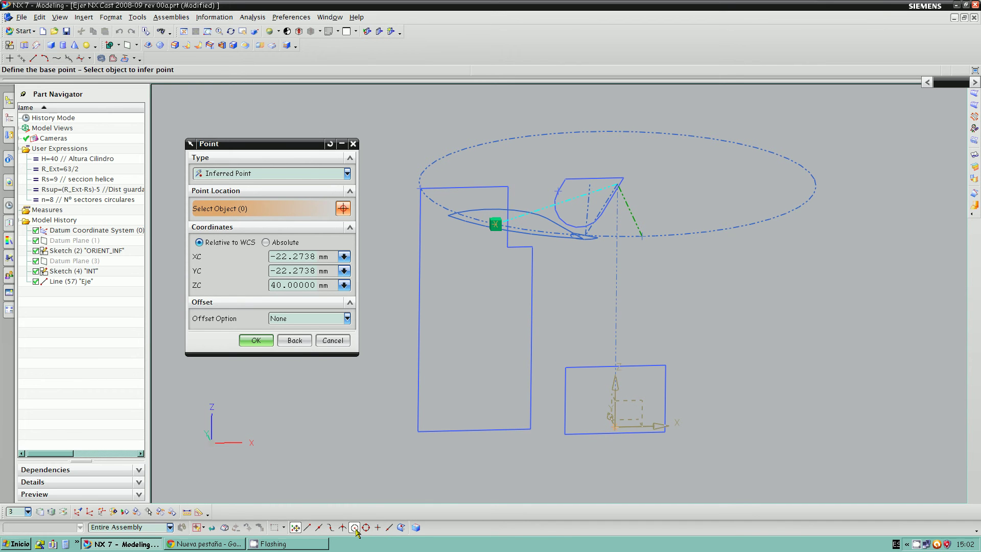
left_click(723, 229)
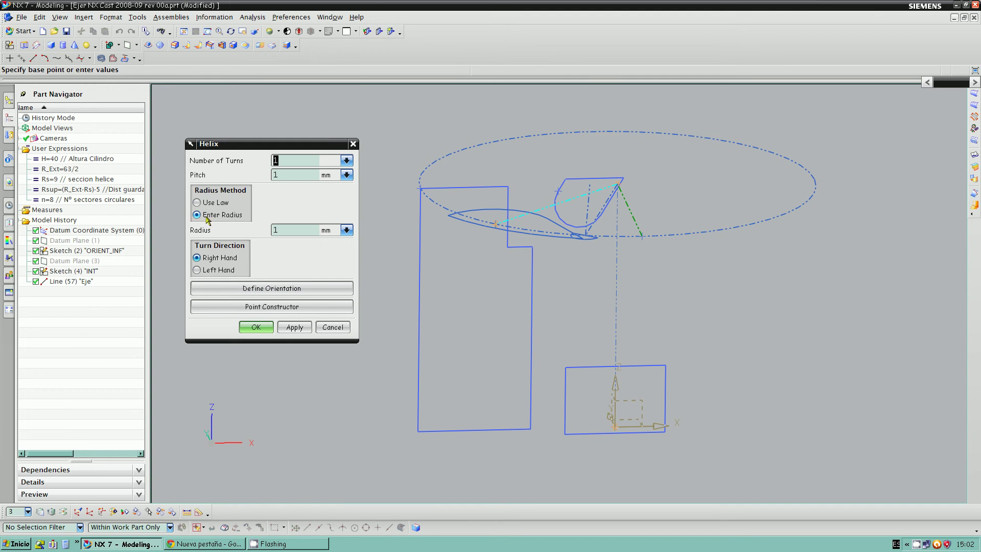
Step: Set the helix's number of turns to the expression 1/n
left_click(347, 161)
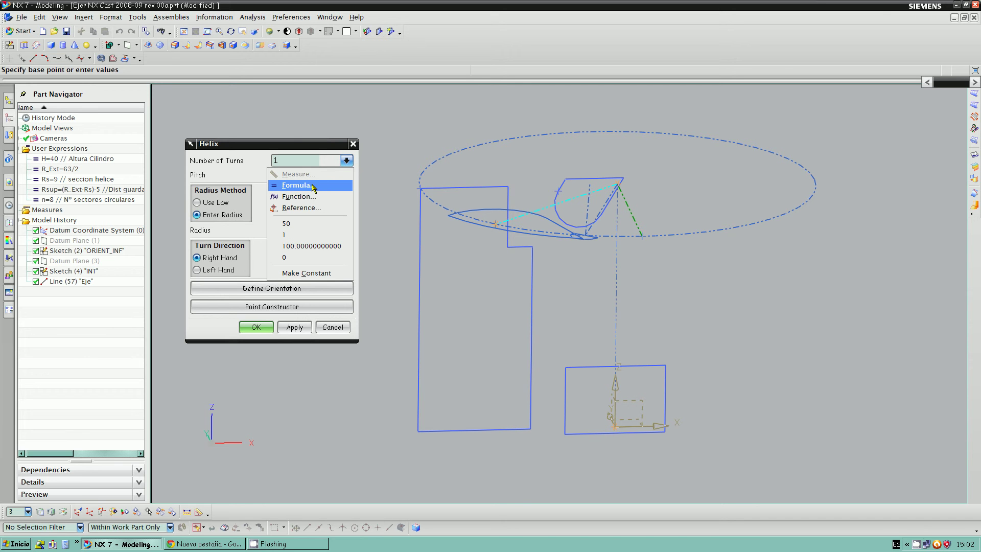
left_click(289, 162)
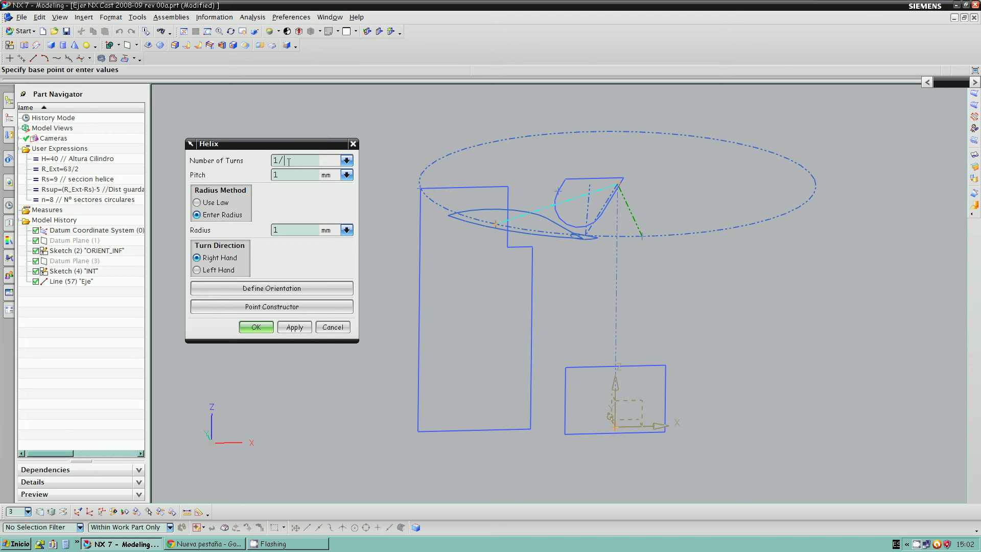
type("/n")
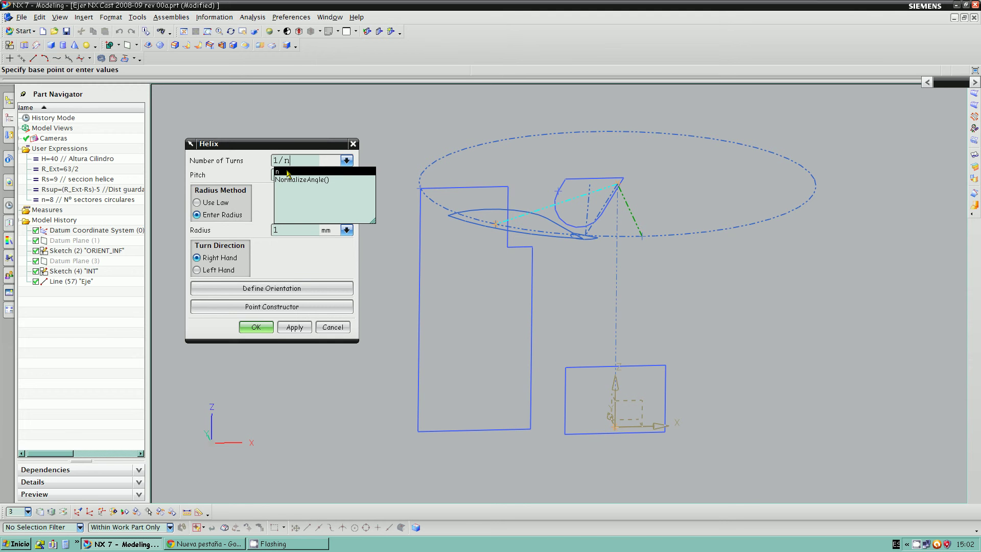
left_click(288, 172)
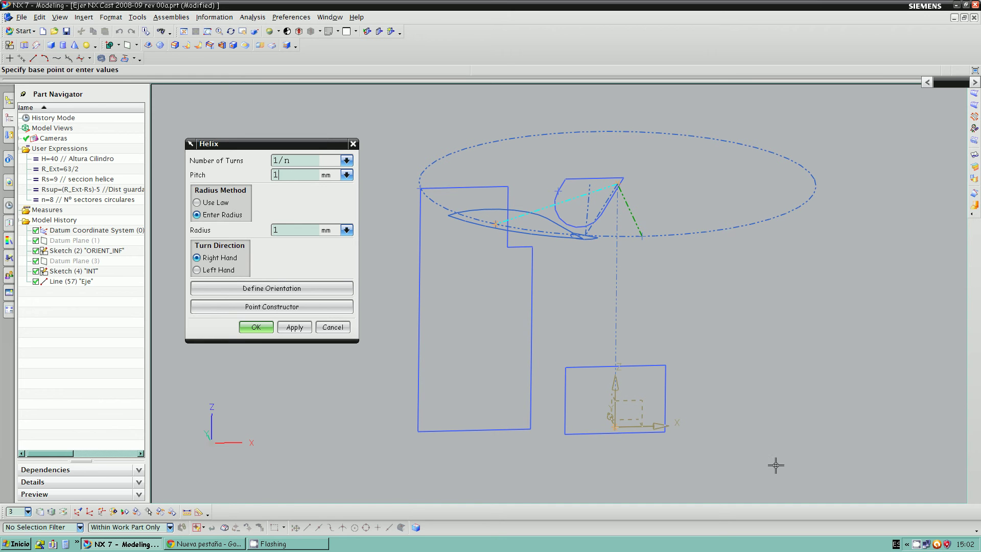
Step: Set the helix pitch to the formula H*n
mouse_move(515, 330)
middle_mouse_down()
mouse_move(506, 328)
mouse_move(517, 331)
mouse_move(510, 342)
mouse_move(505, 334)
mouse_move(519, 326)
mouse_move(536, 333)
mouse_move(504, 329)
middle_mouse_up()
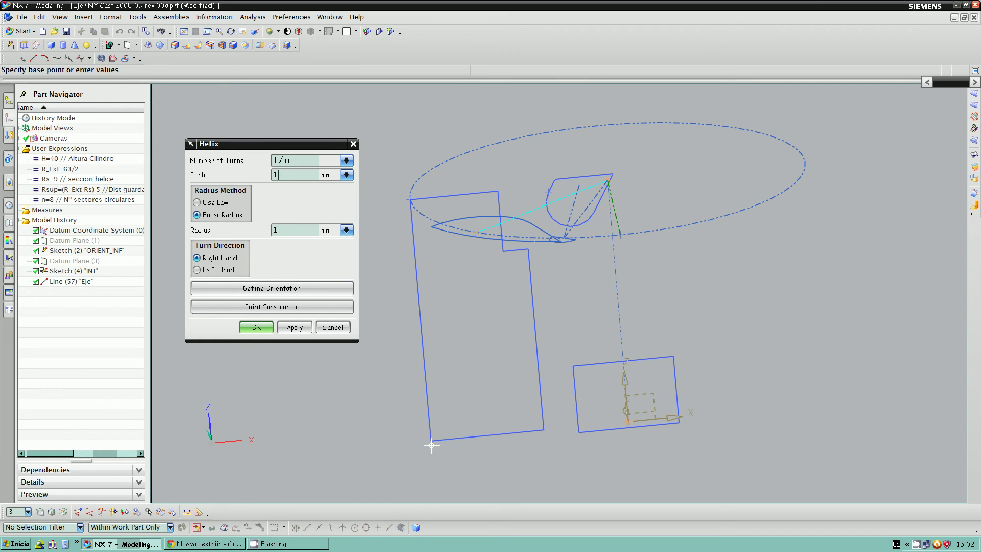
middle_click_drag(495, 298, 507, 299)
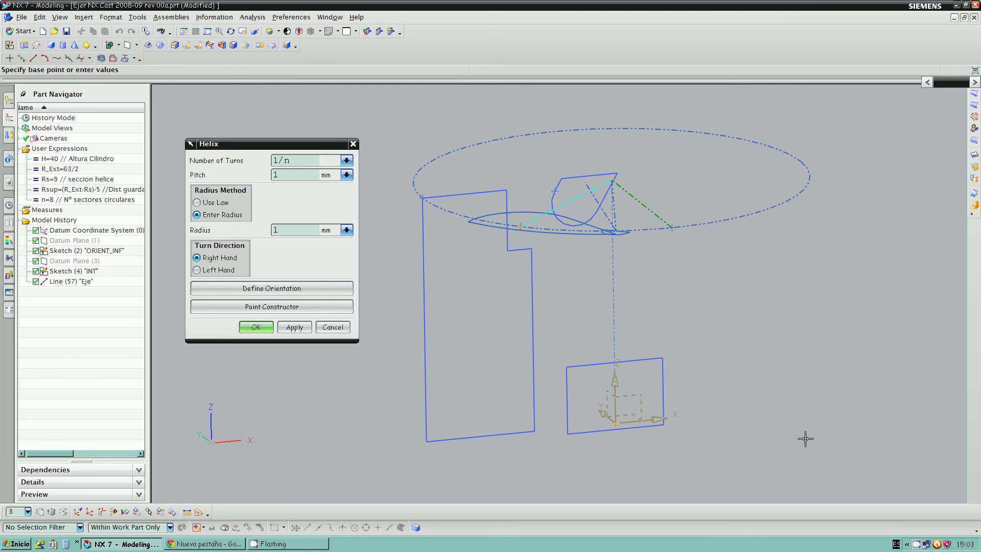
middle_click_drag(735, 378, 736, 402)
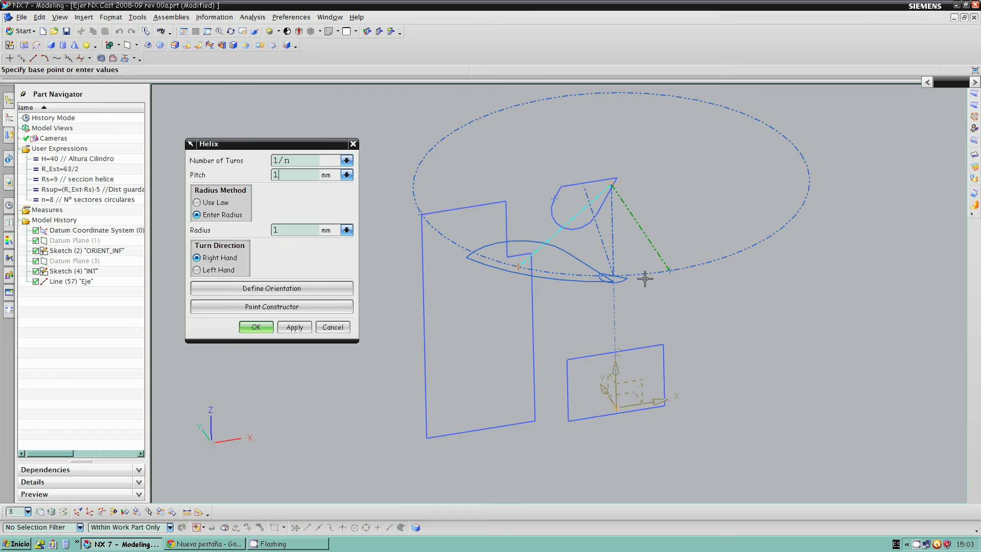
left_click(347, 175)
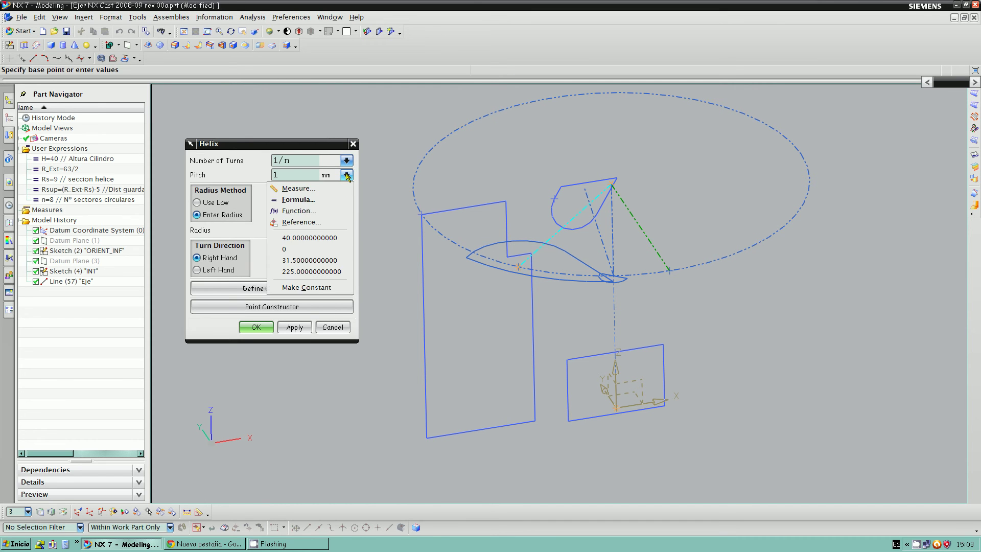
left_click(308, 202)
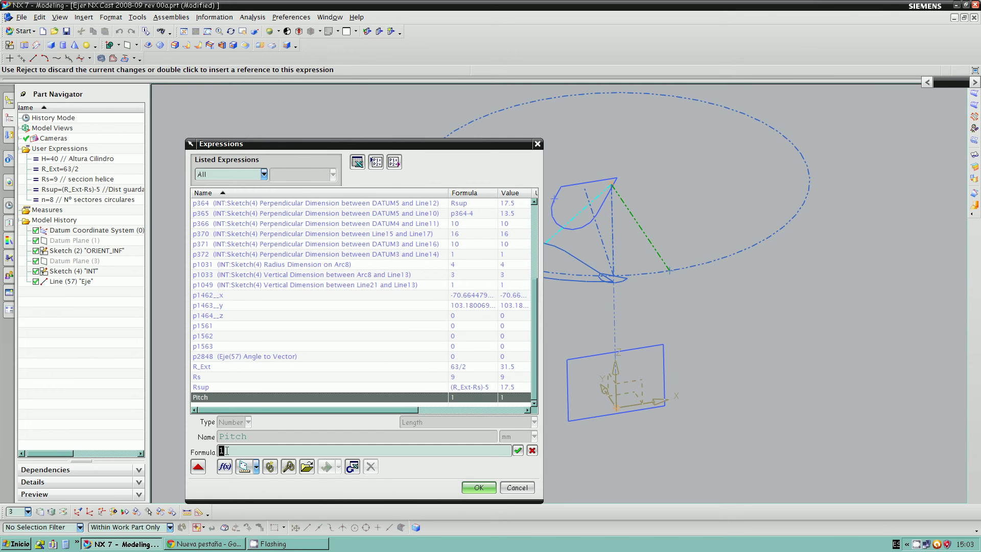
type("H")
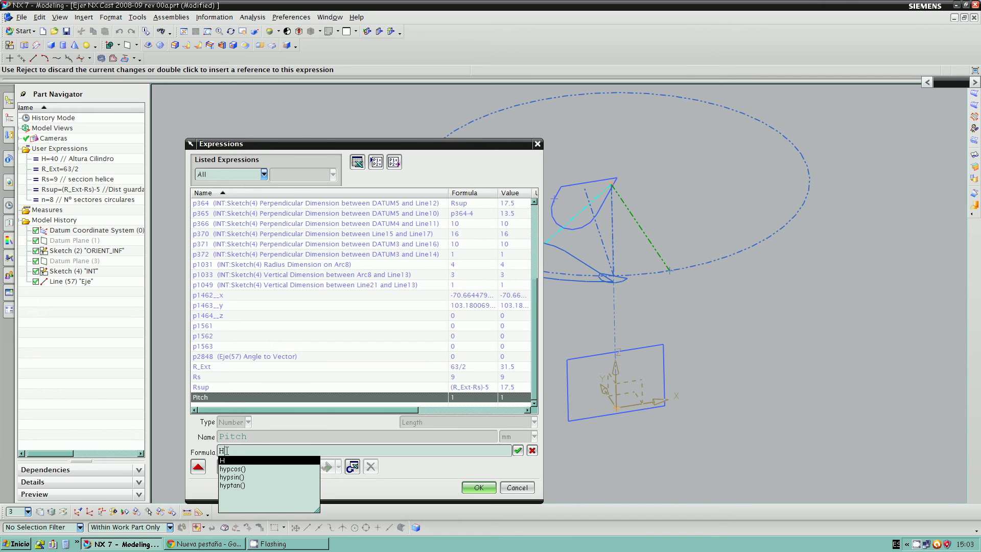
key("Escape")
type("/n")
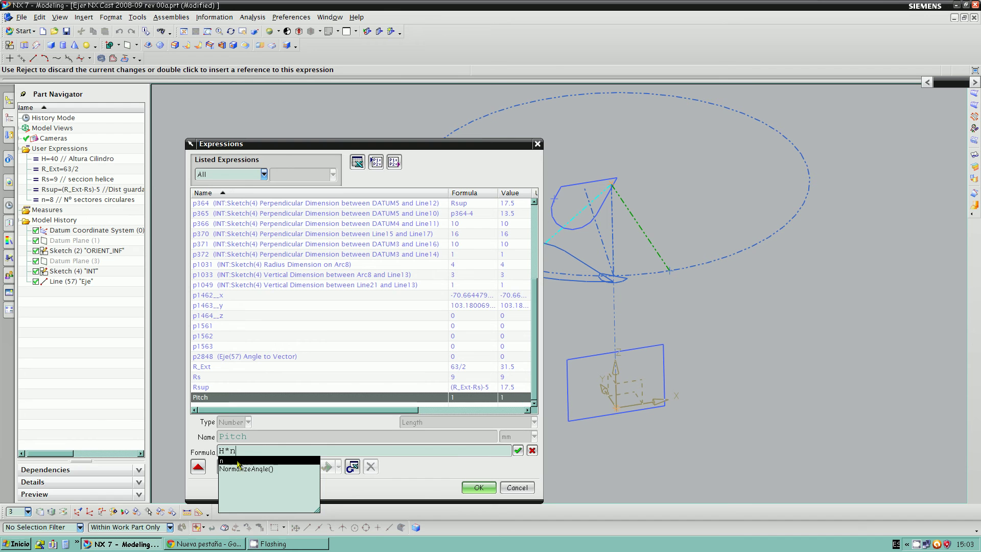
key("Escape")
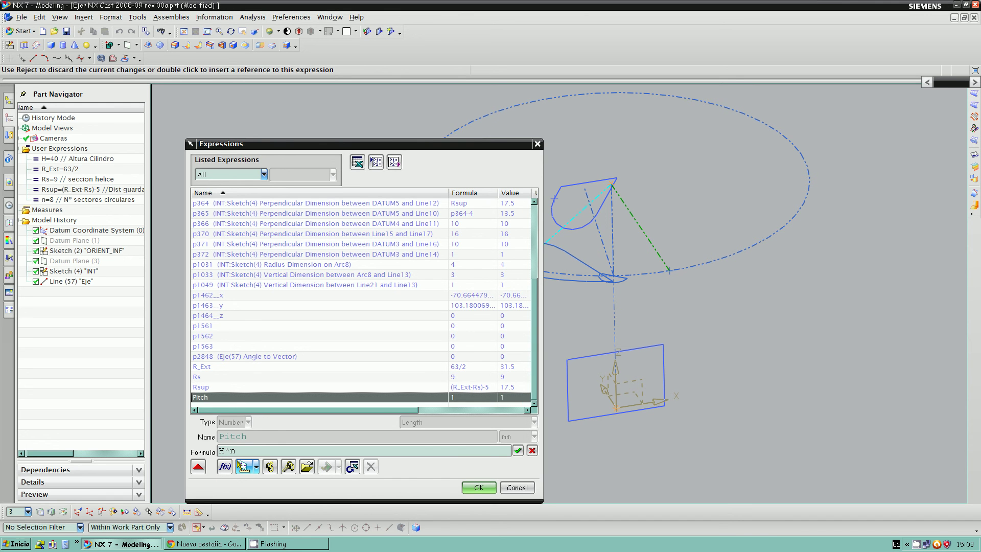
left_click(478, 491)
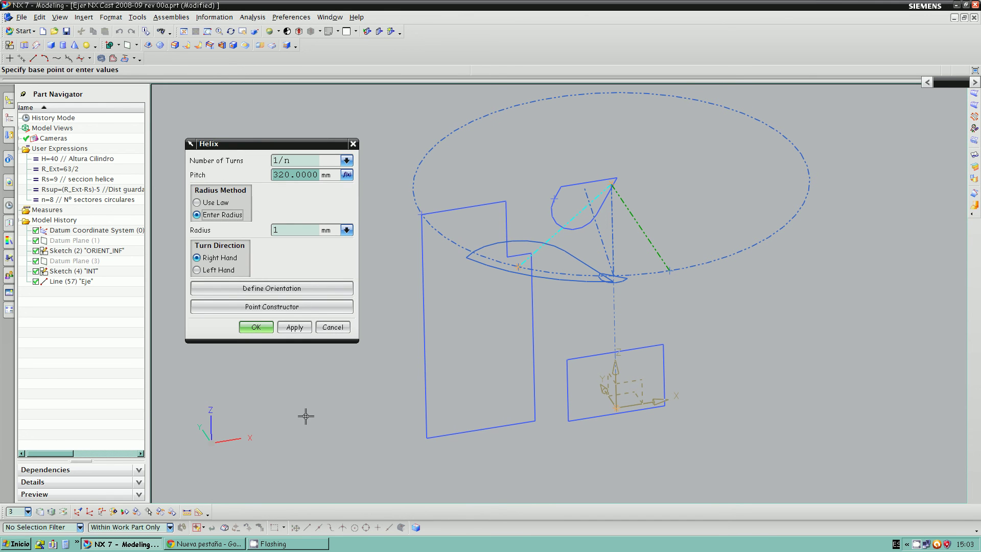
Step: Set the helix radius to the expression R_Ext through its formula
middle_click_drag(306, 414, 315, 402)
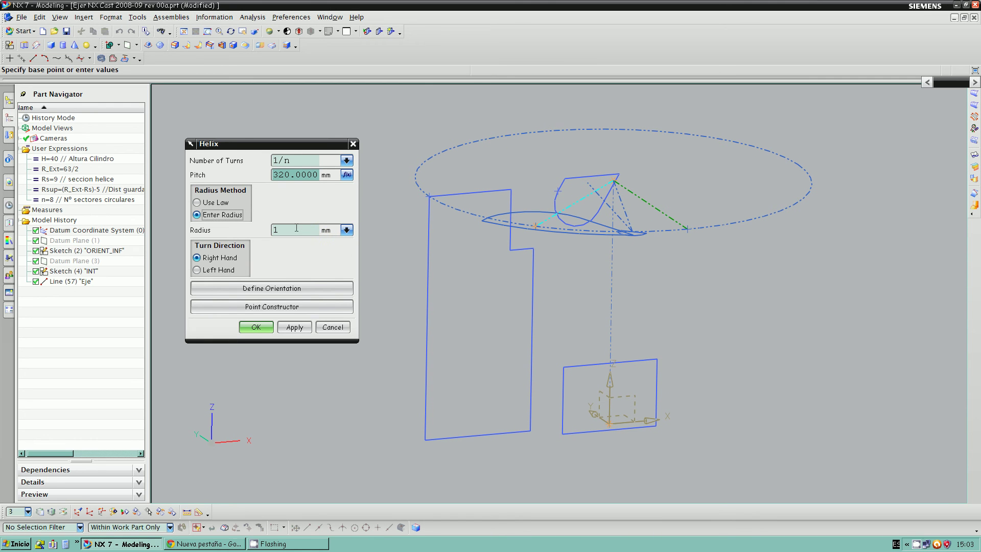
middle_click_drag(595, 467, 600, 470)
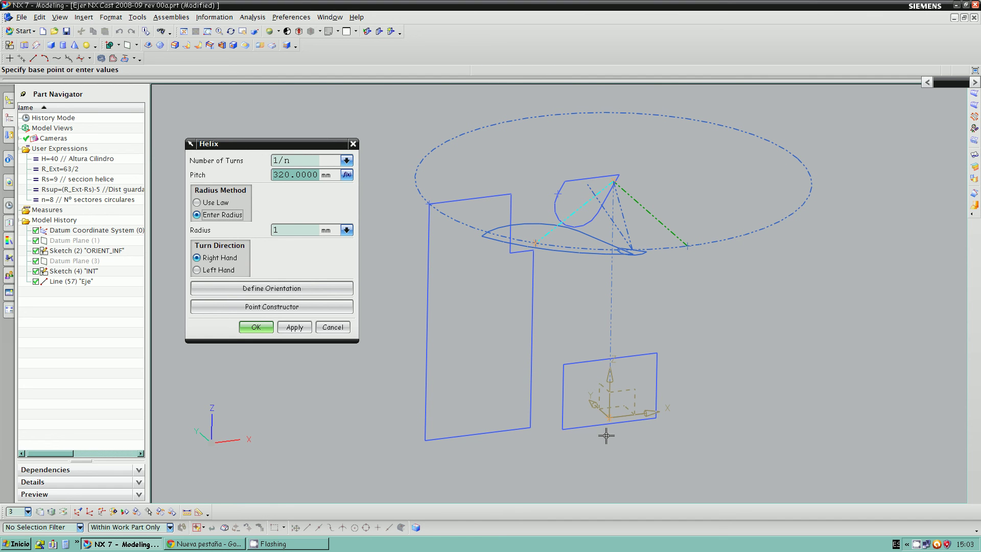
left_click(346, 230)
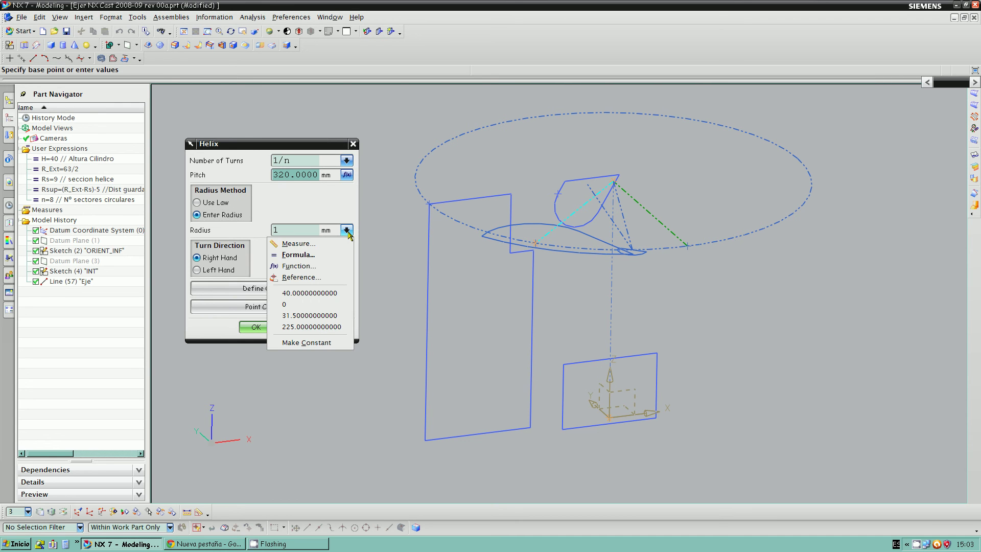
left_click(301, 255)
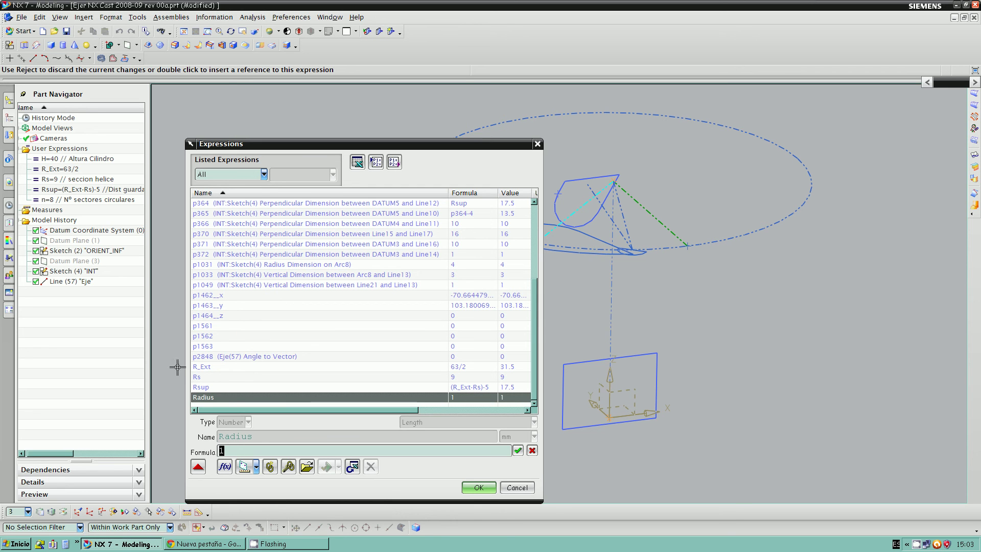
double_click(207, 367)
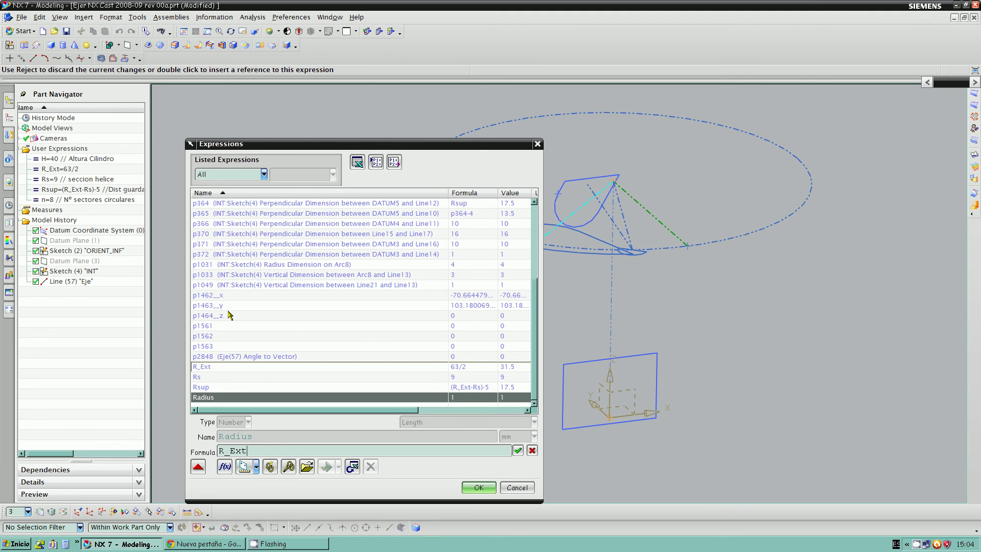
left_click(478, 487)
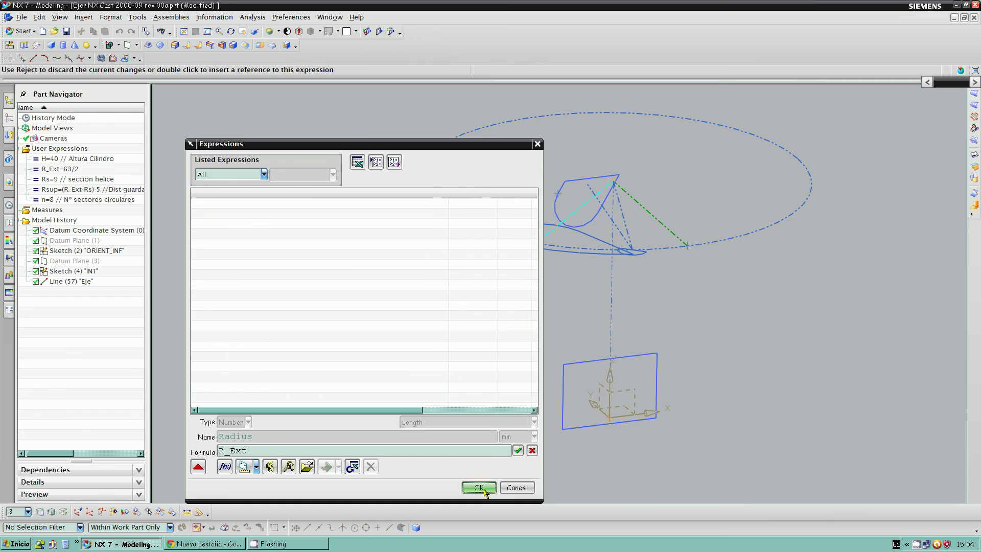
Step: Create the helix with the entered turns, pitch and radius, and refresh the graphics display
middle_click_drag(373, 402, 372, 395)
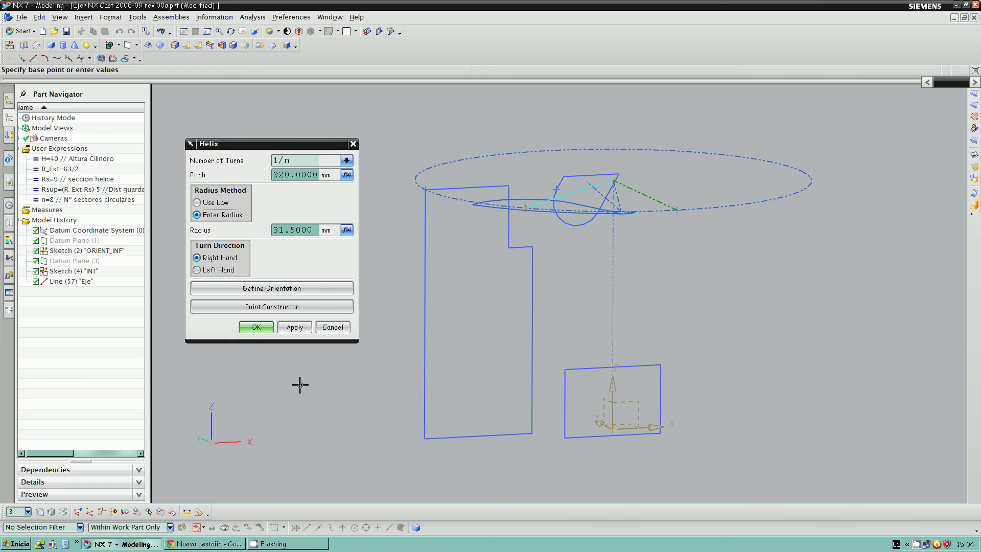
middle_click_drag(313, 394, 313, 412)
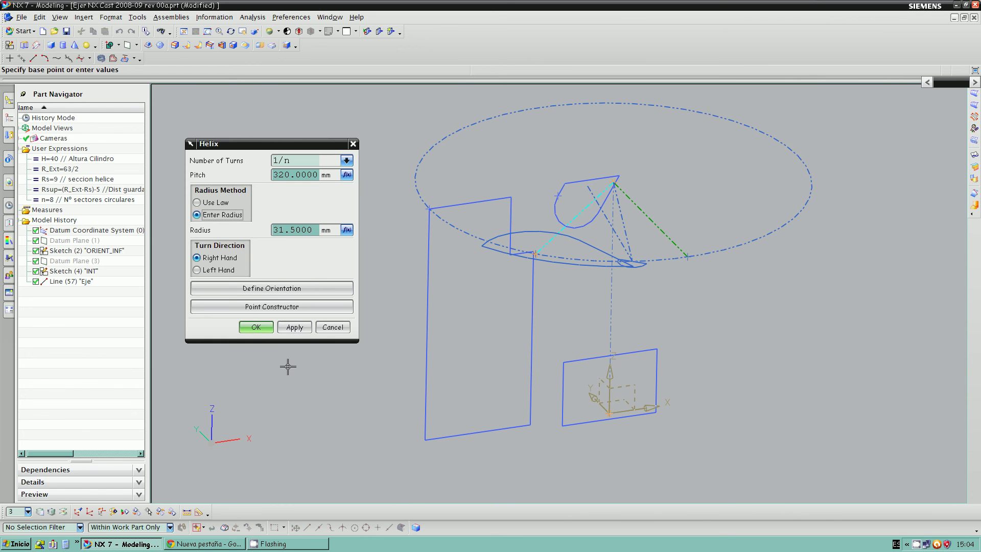
left_click(257, 331)
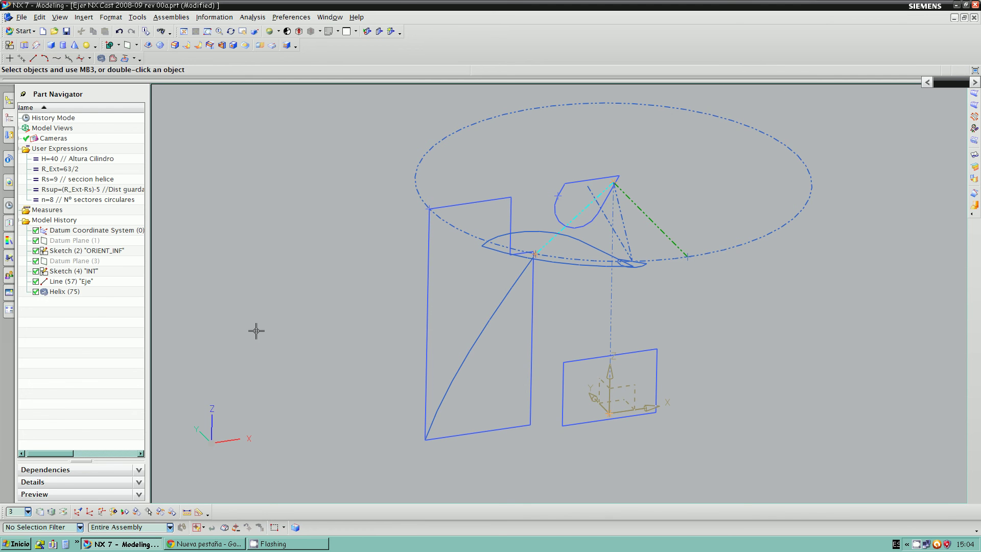
mouse_move(397, 387)
middle_mouse_down()
mouse_move(390, 368)
mouse_move(377, 376)
mouse_move(387, 381)
middle_mouse_up()
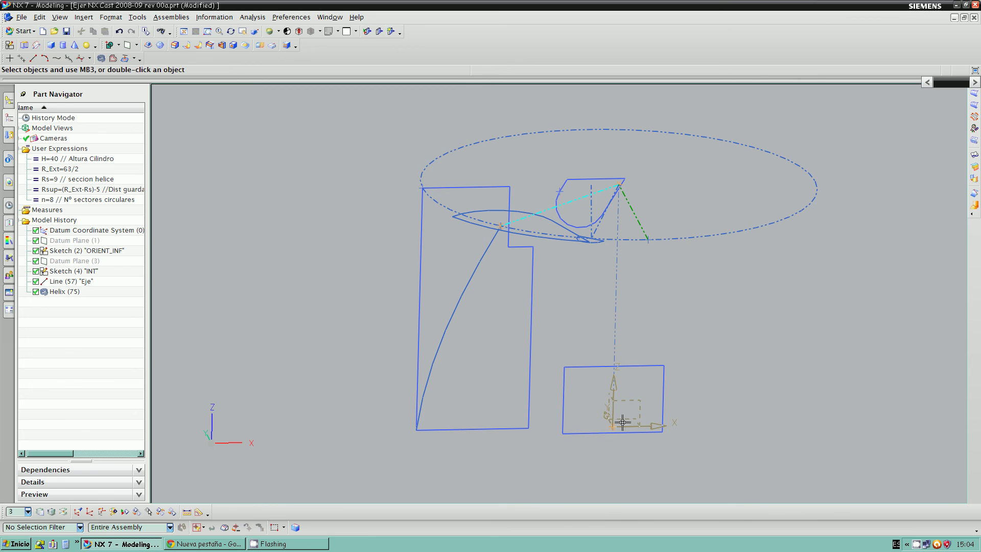
right_click(274, 351)
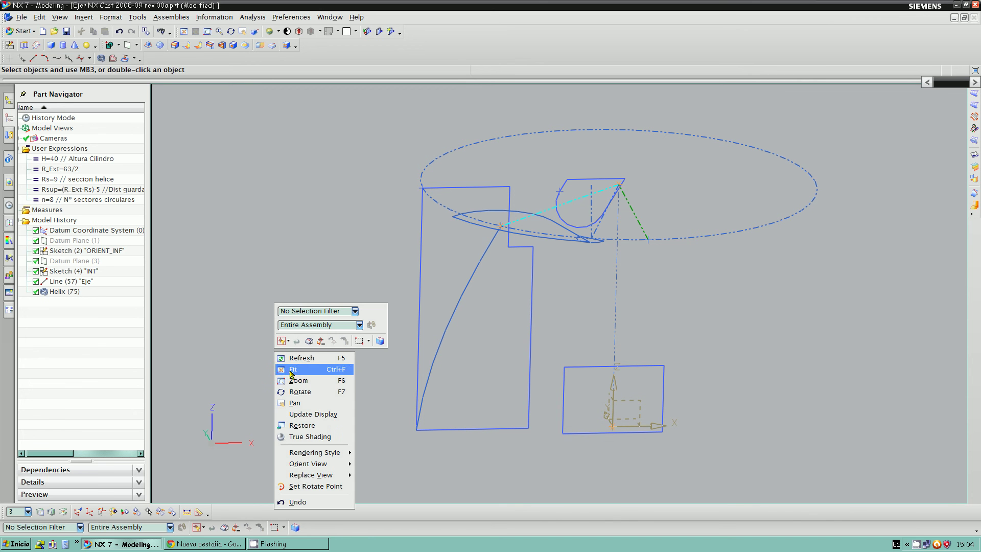
left_click(297, 359)
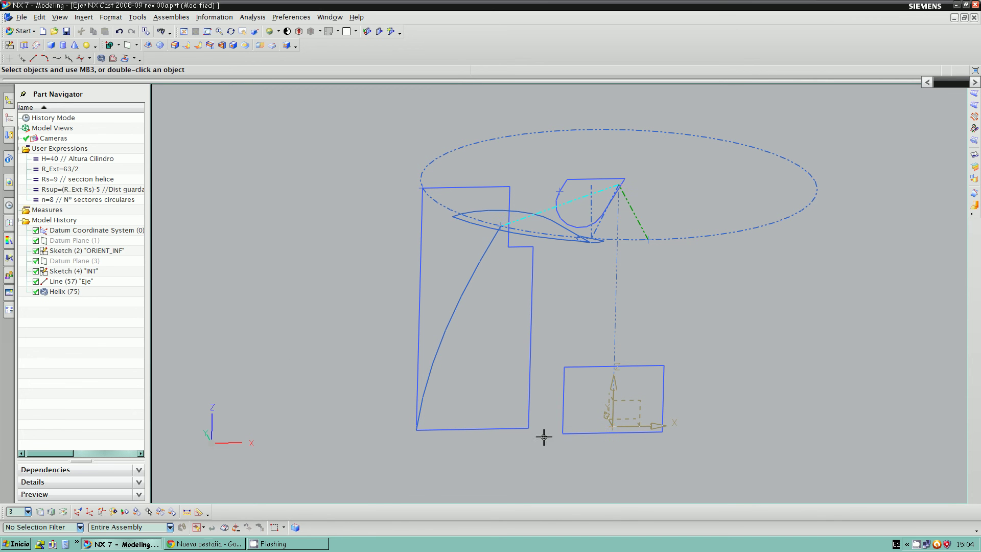
middle_click_drag(538, 431, 539, 427)
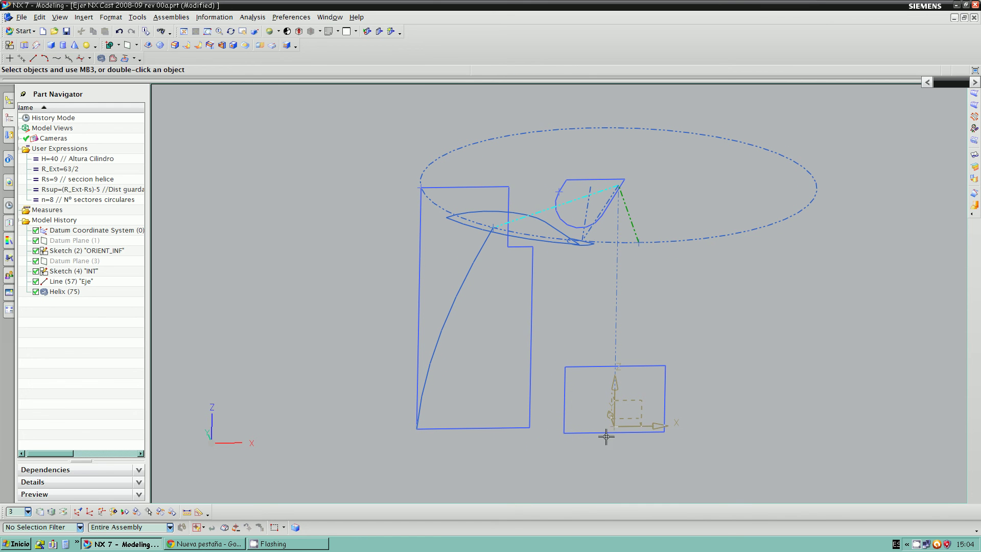
left_click(657, 427)
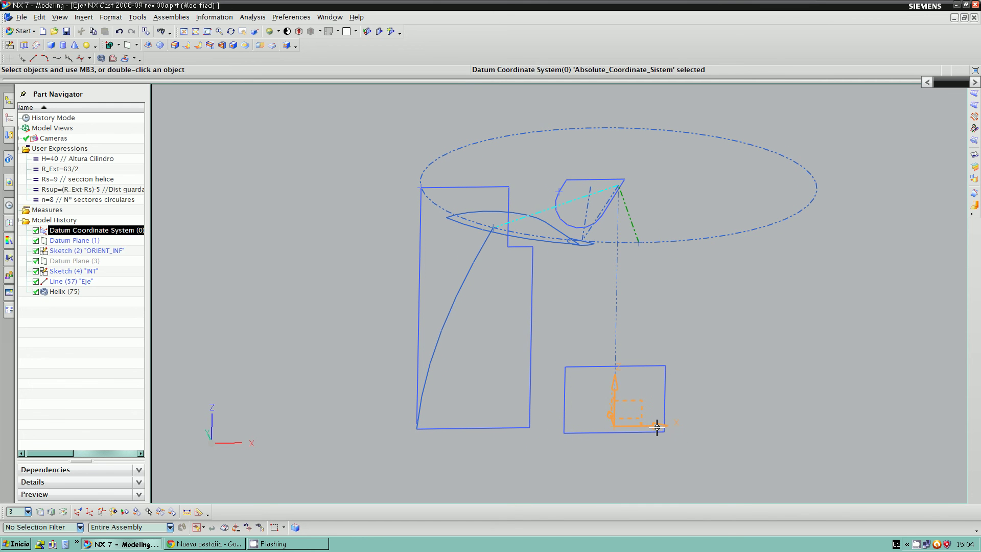
right_click(657, 427)
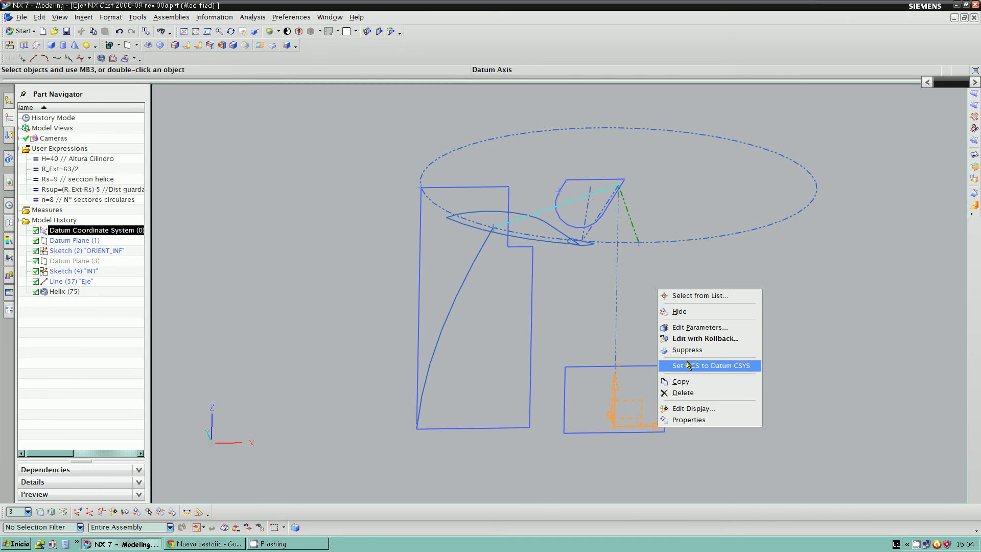
key("Escape")
key("Escape")
Step: Change the datum coordinate system to the Dynamic type and move it 5 mm along its X axis
double_click(704, 442)
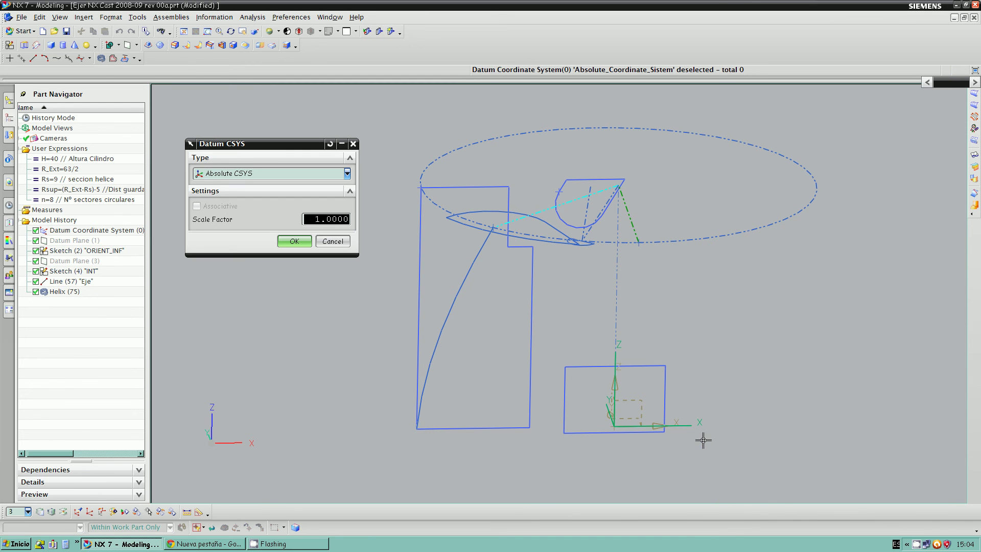
left_click(347, 173)
left_click(264, 186)
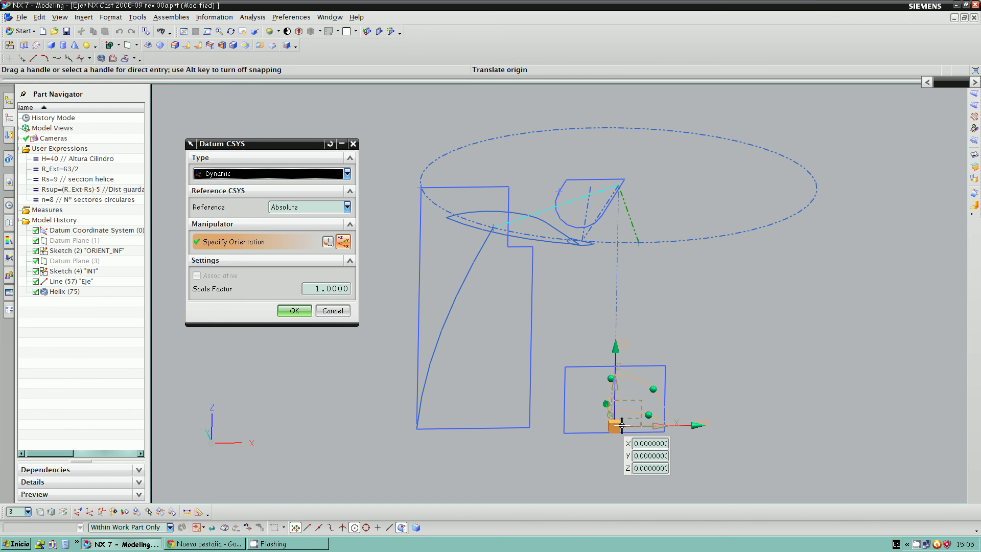
left_click(695, 426)
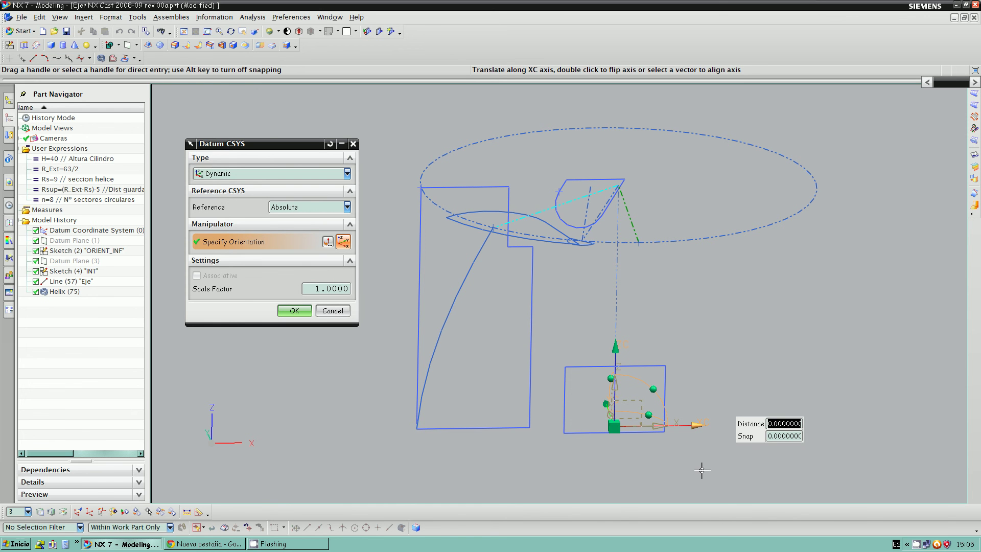
type("5")
key("Return")
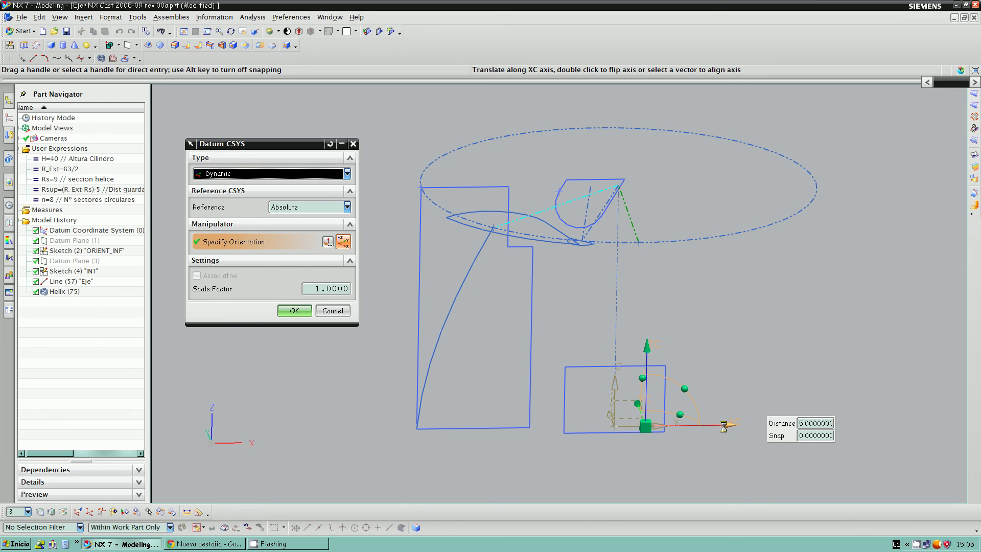
left_click(294, 311)
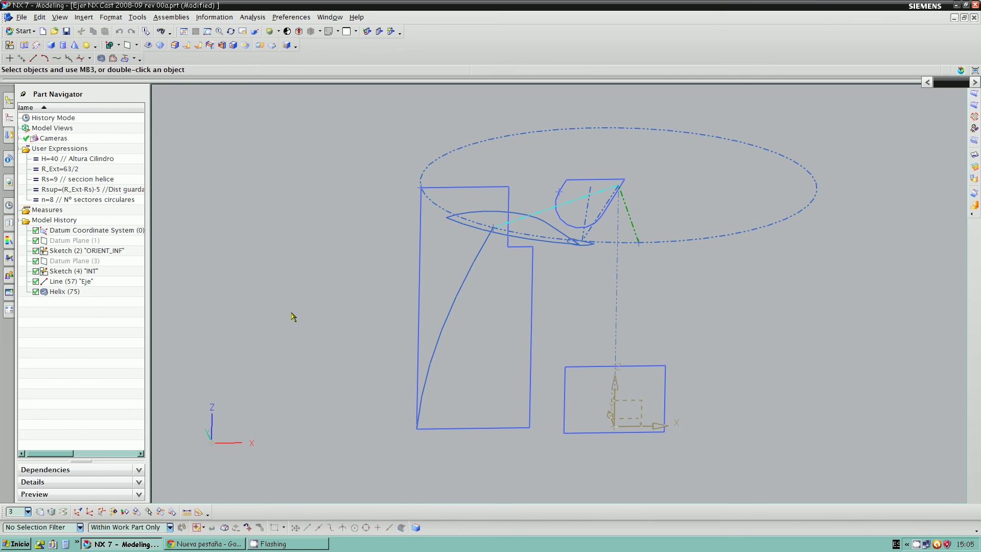
Step: Undo the shift of the datum coordinate system and clear the selection
mouse_move(509, 399)
middle_mouse_down()
mouse_move(511, 351)
mouse_move(508, 410)
mouse_move(513, 402)
middle_mouse_up()
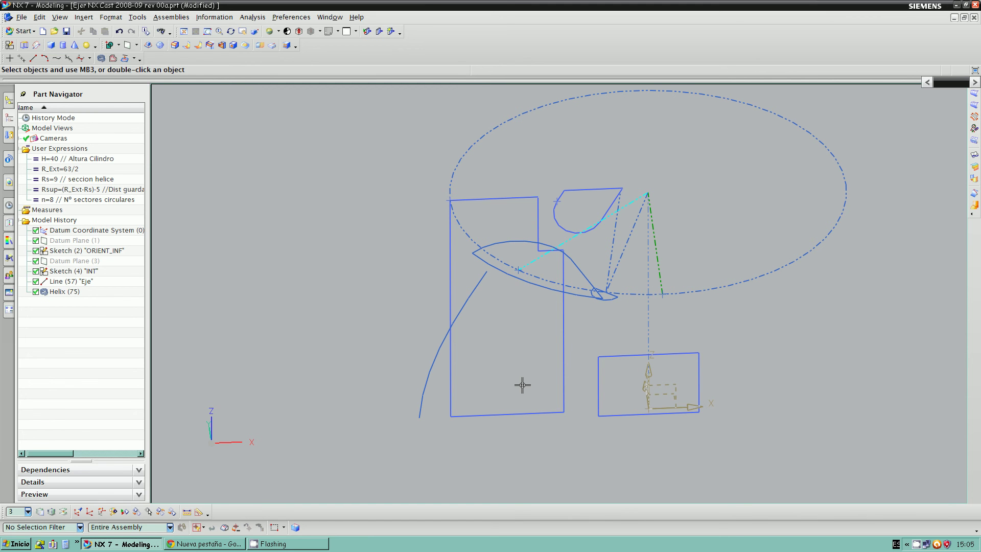
key("ctrl+z")
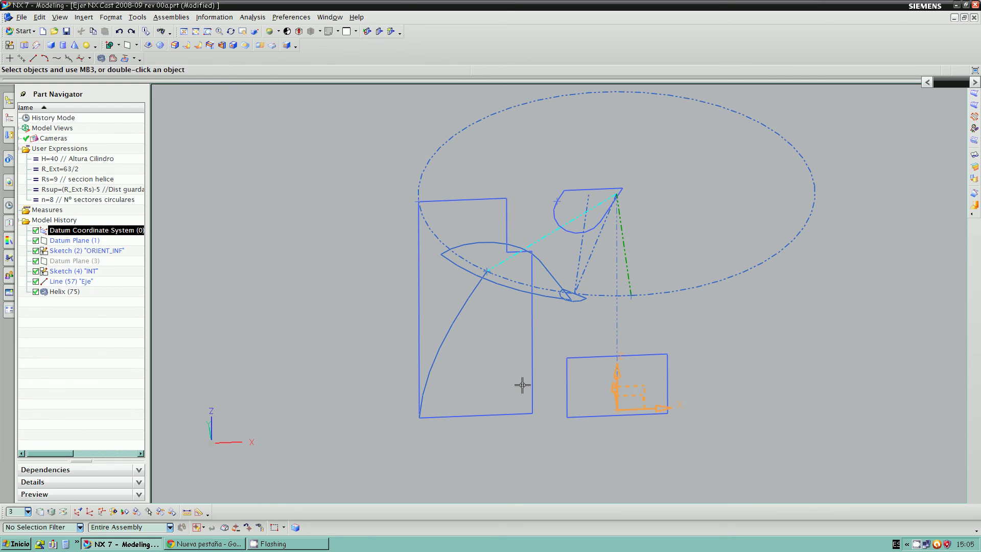
middle_click_drag(504, 361, 518, 350)
key("Escape")
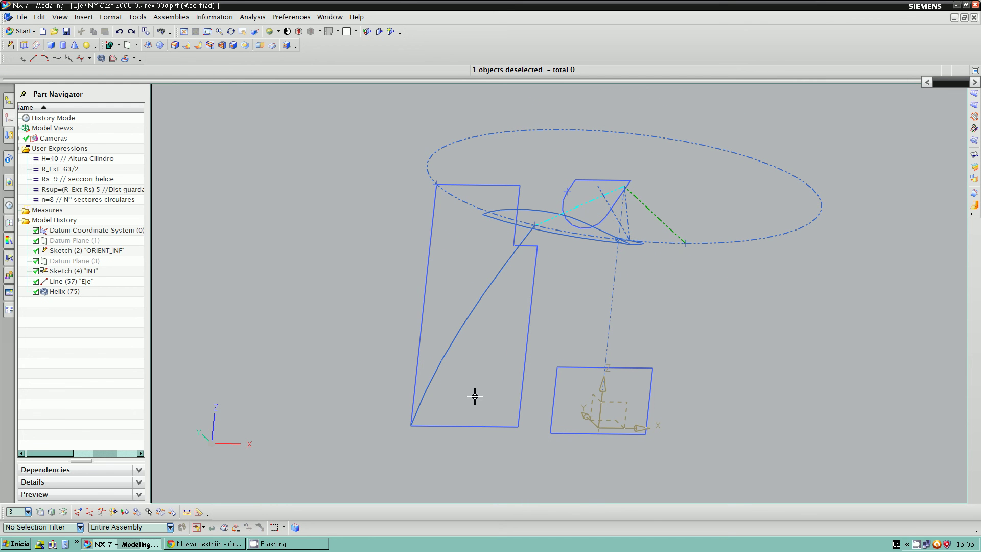
mouse_move(475, 396)
middle_mouse_down()
mouse_move(464, 386)
mouse_move(451, 400)
middle_mouse_up()
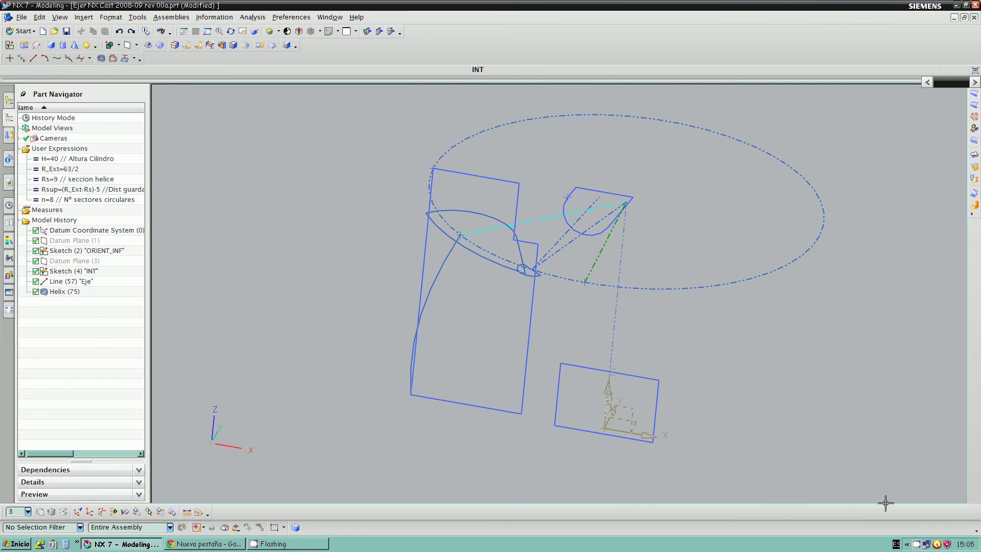
right_click(916, 545)
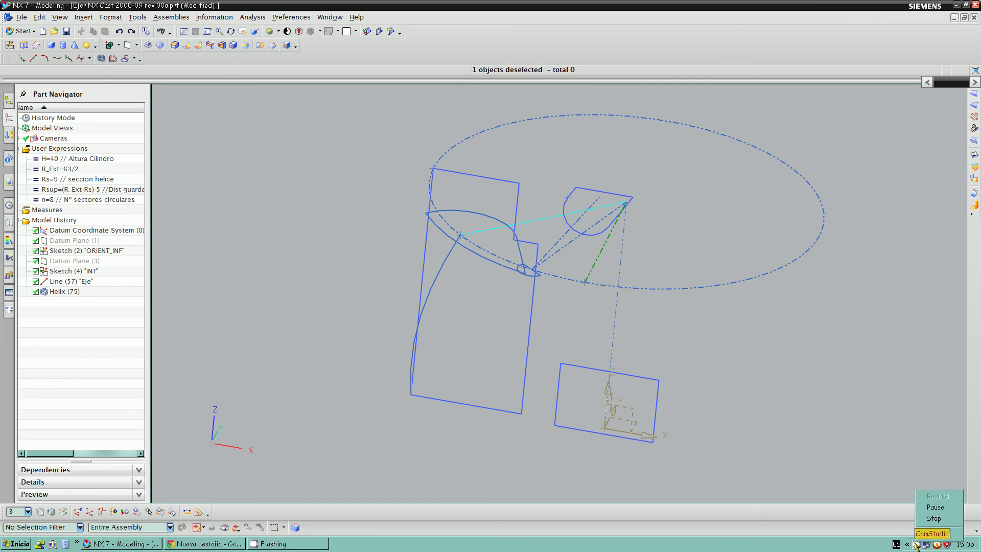